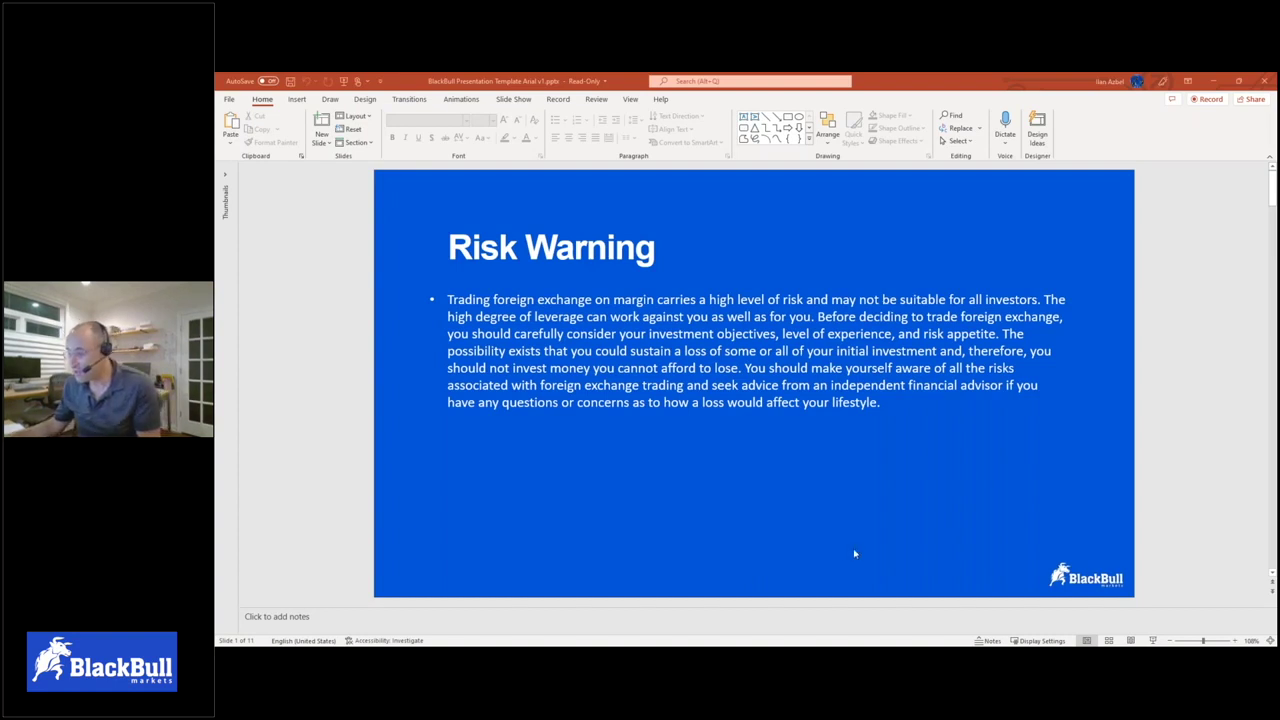
# From PowerPoint's Risk Warning slide, call up the MetaTrader window preview on the taskbar
pyautogui.moveTo(940, 643)
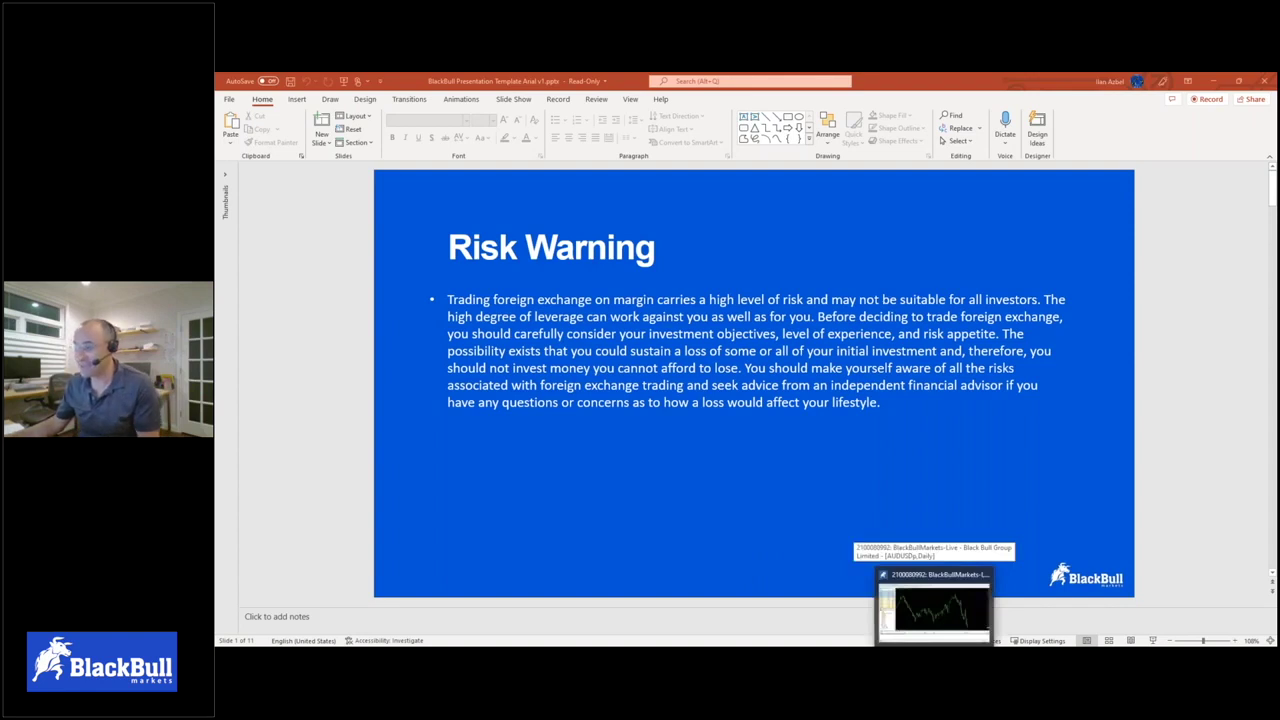
# Switch to MetaTrader 4 and drag the Autochartist expert advisor onto the AUDUSD daily chart
pyautogui.click(933, 605)
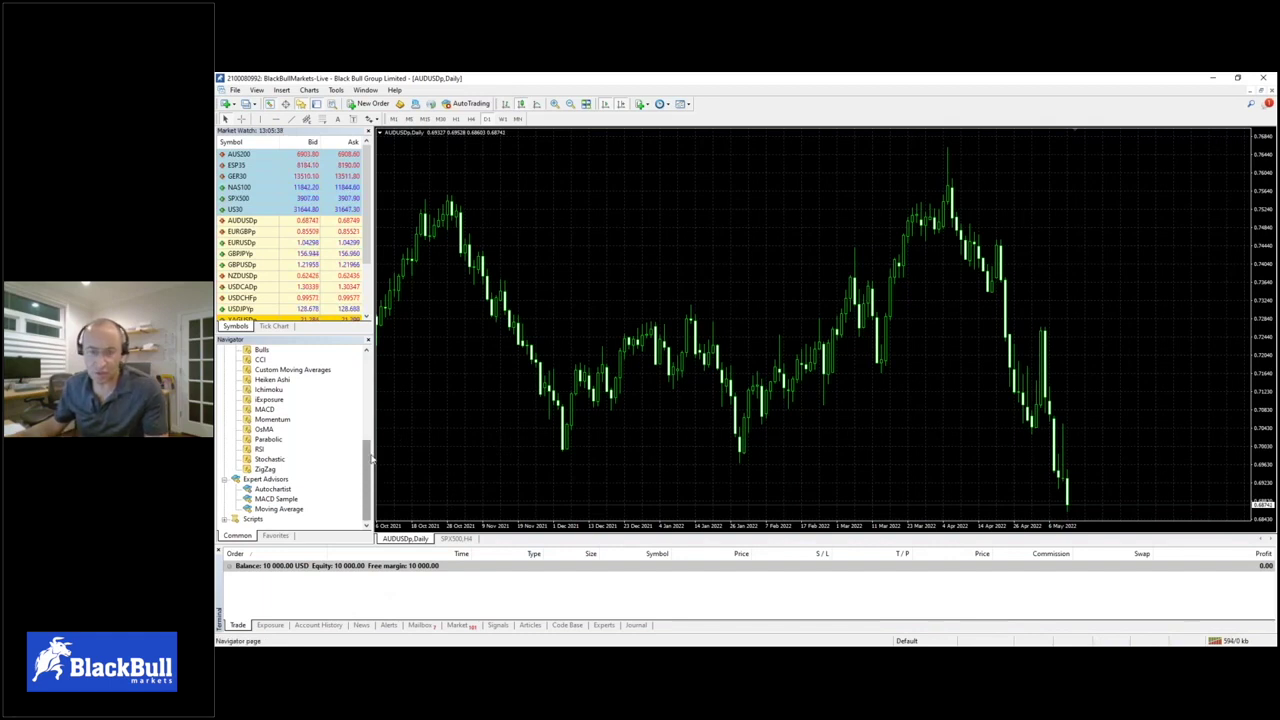
pyautogui.click(276, 491)
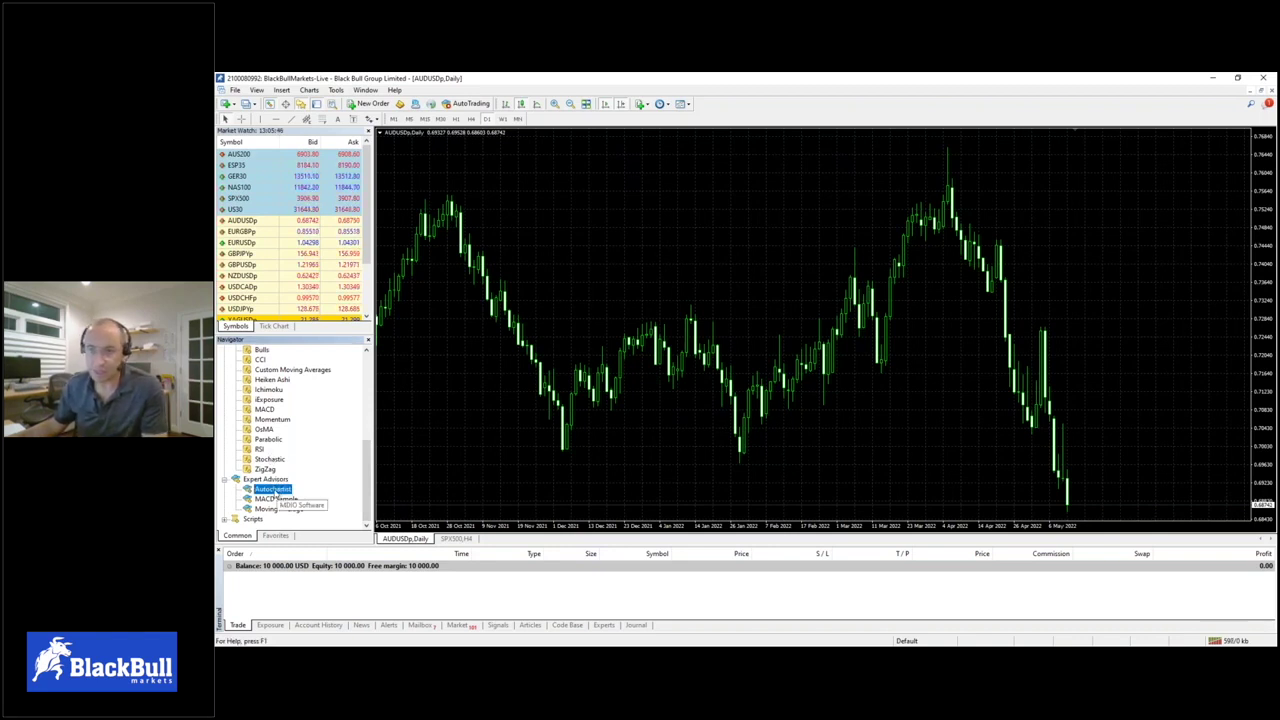
pyautogui.moveTo(272, 490); pyautogui.dragTo(452, 360)
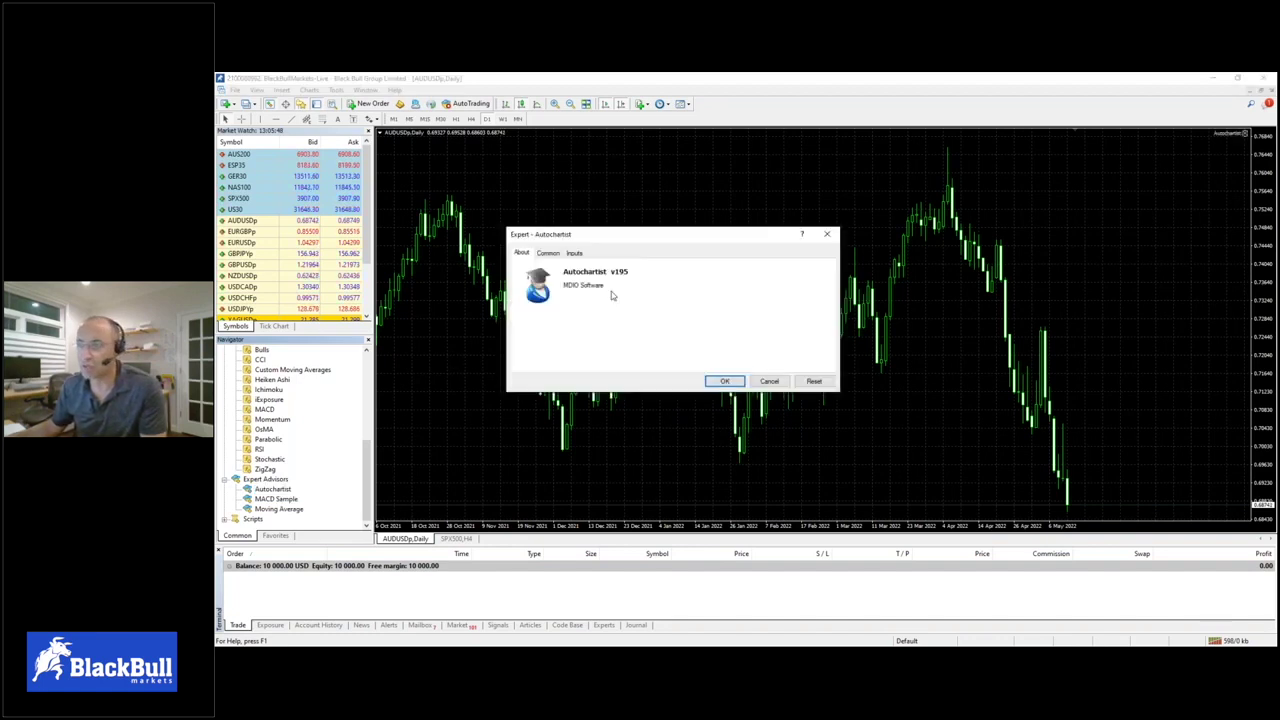
# Confirm the Expert - Autochartist dialog with OK so the scanner lists patterns on AUDUSD D1
pyautogui.click(724, 381)
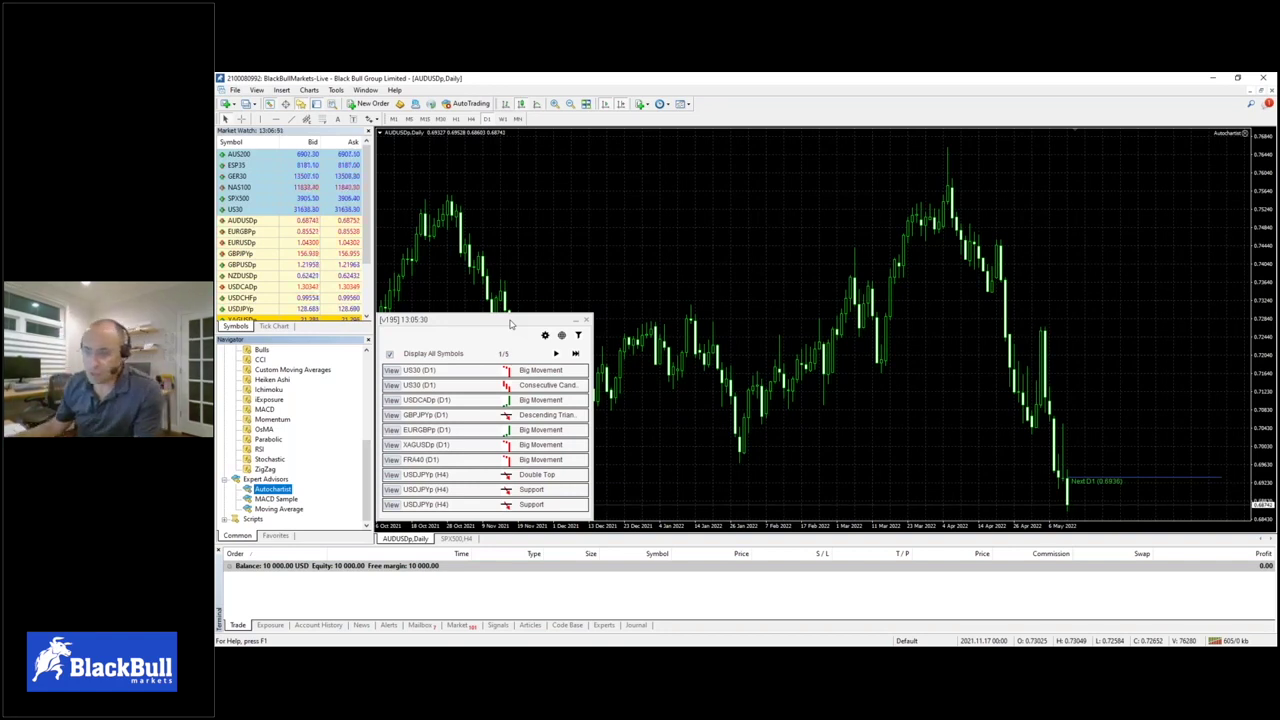
pyautogui.click(349, 597)
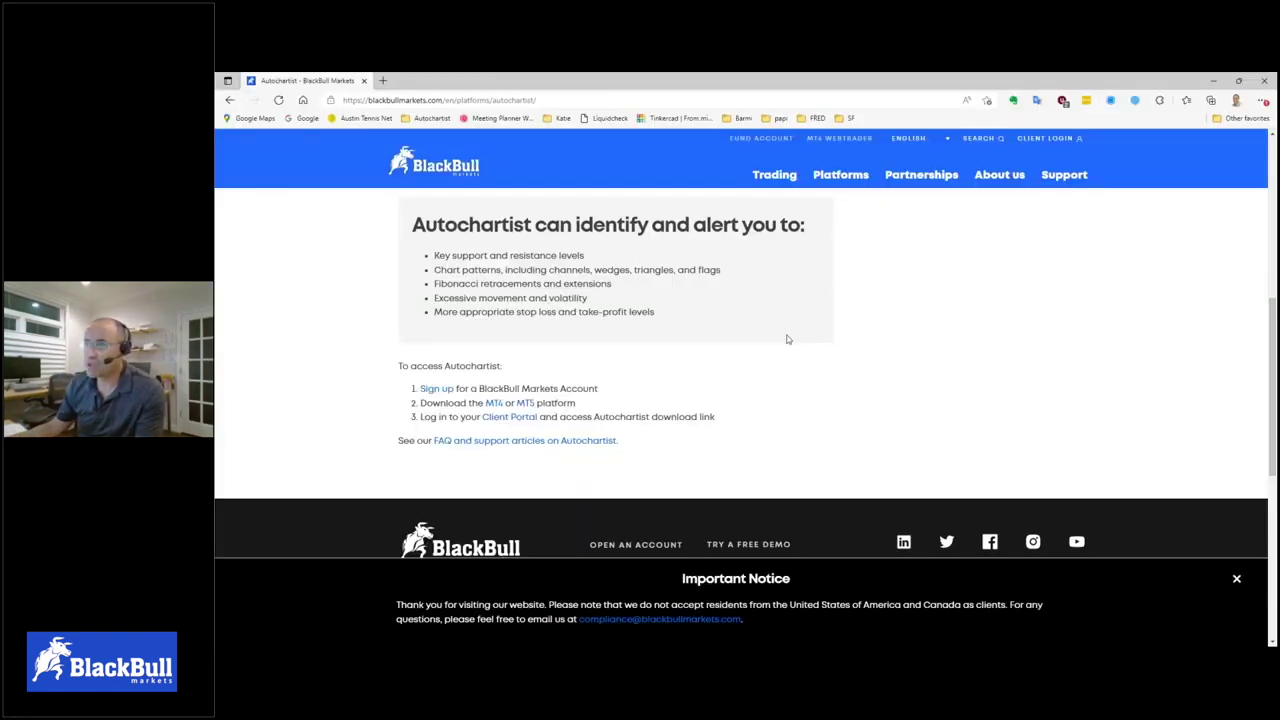
pyautogui.scroll(8, 789, 337)
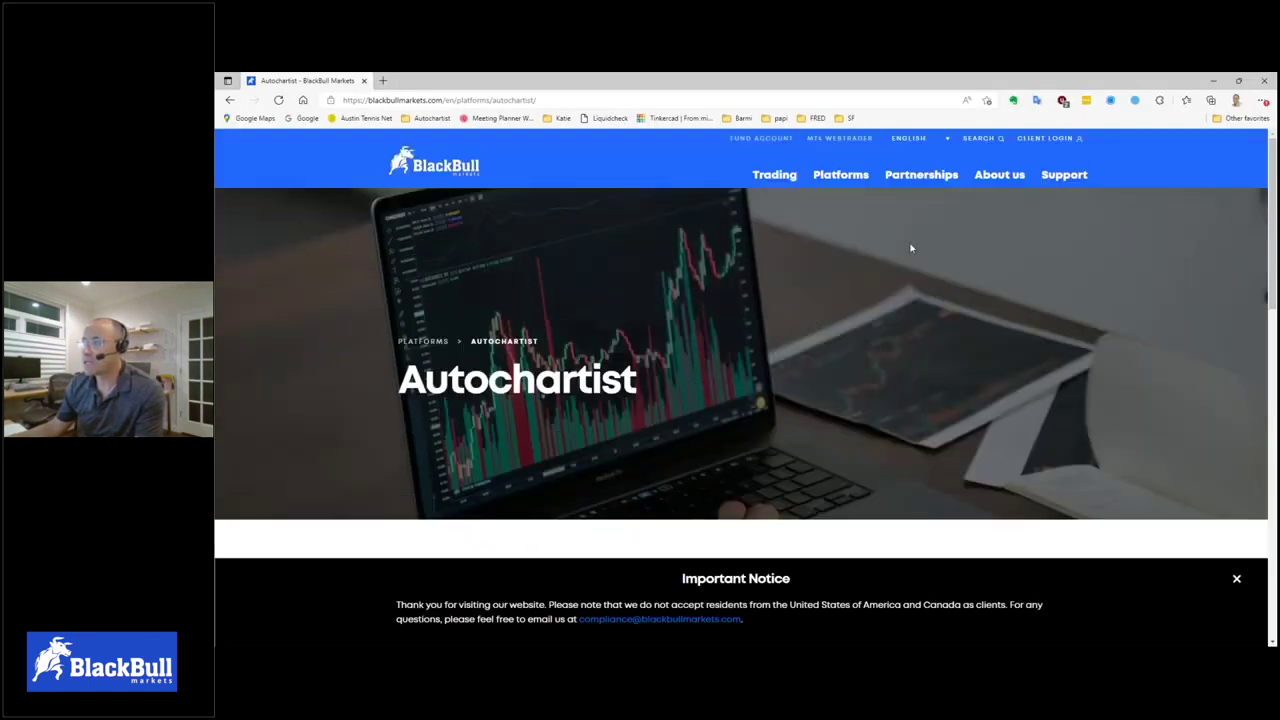
pyautogui.moveTo(838, 175)
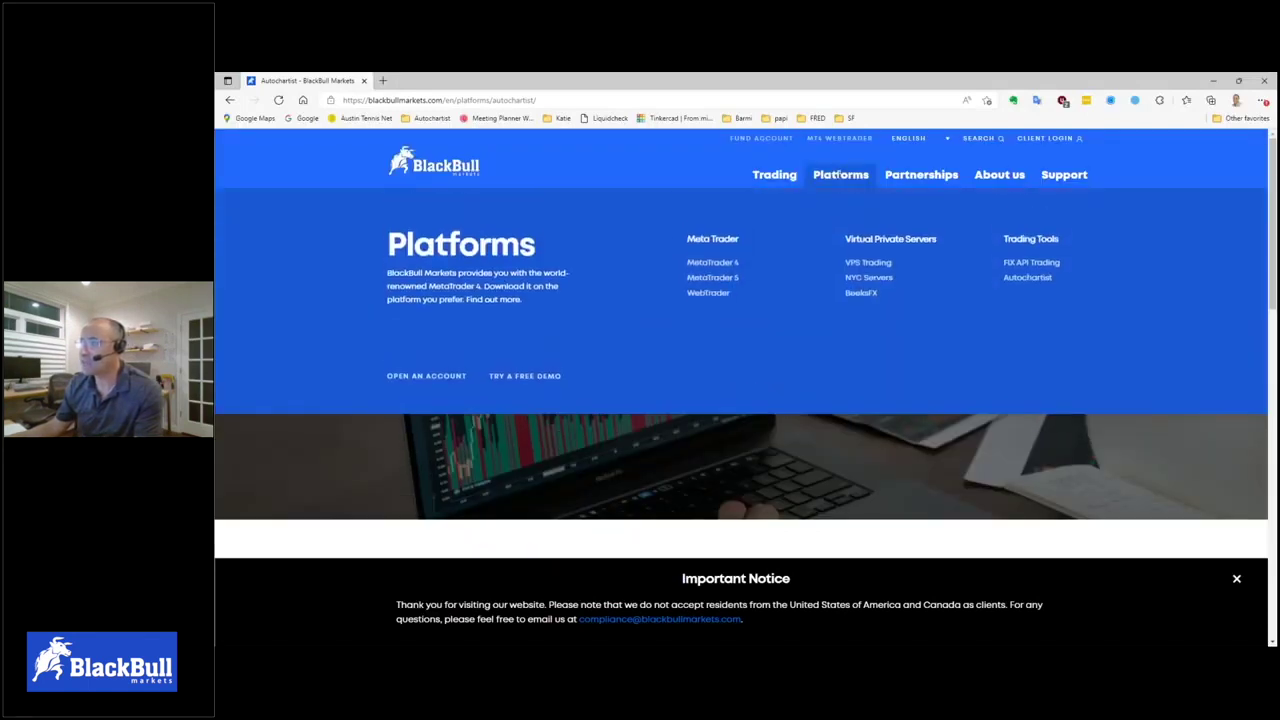
pyautogui.click(1033, 281)
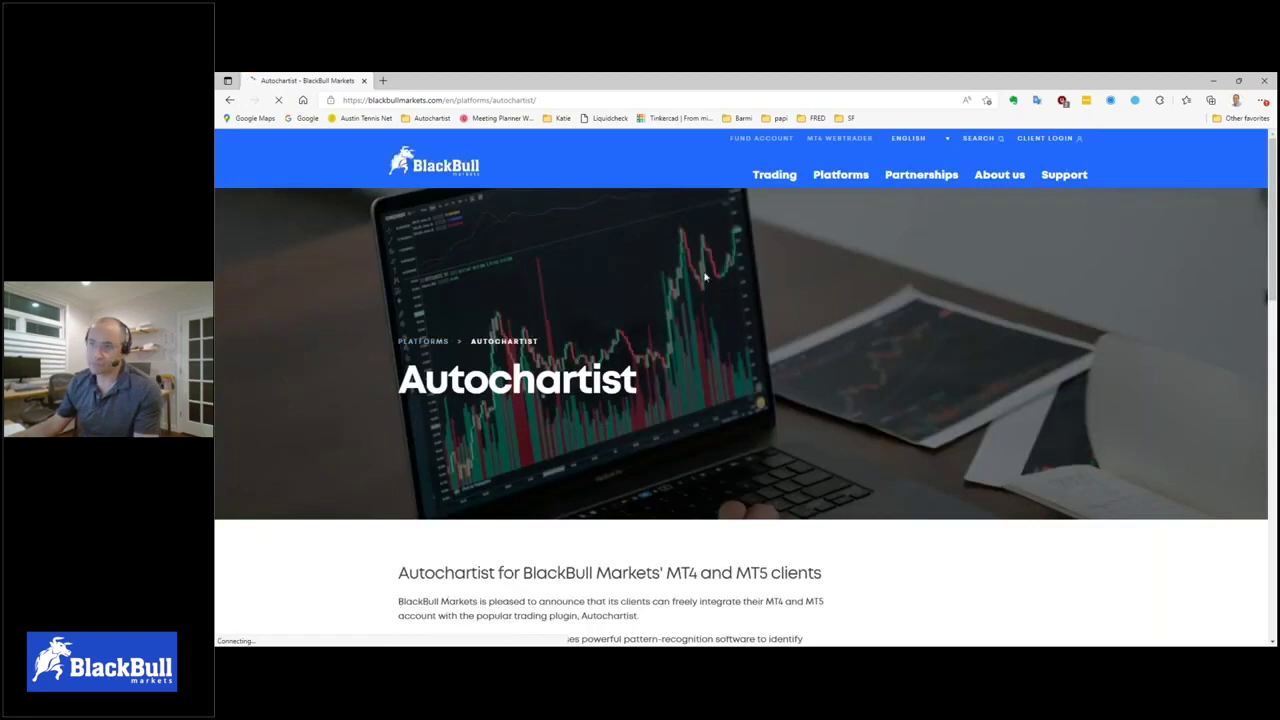
pyautogui.scroll(-1, 701, 318)
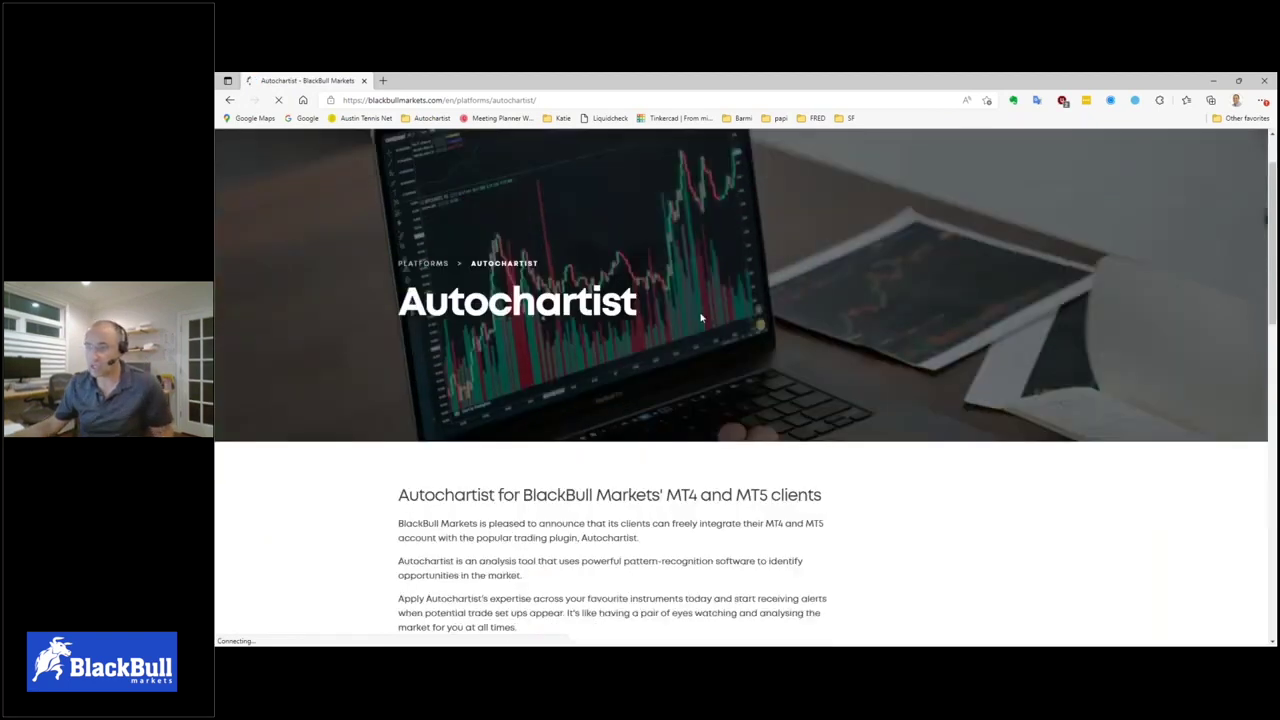
pyautogui.scroll(-1, 701, 318)
pyautogui.scroll(-1, 700, 320)
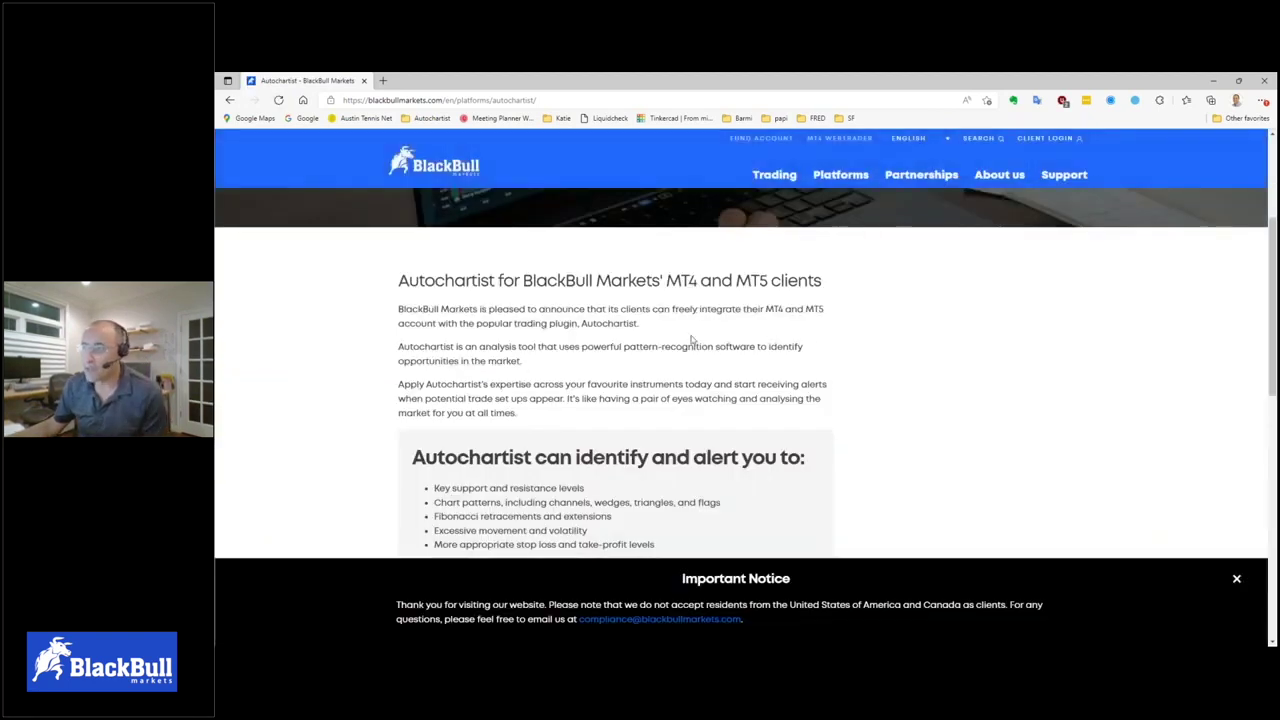
pyautogui.scroll(-2, 690, 340)
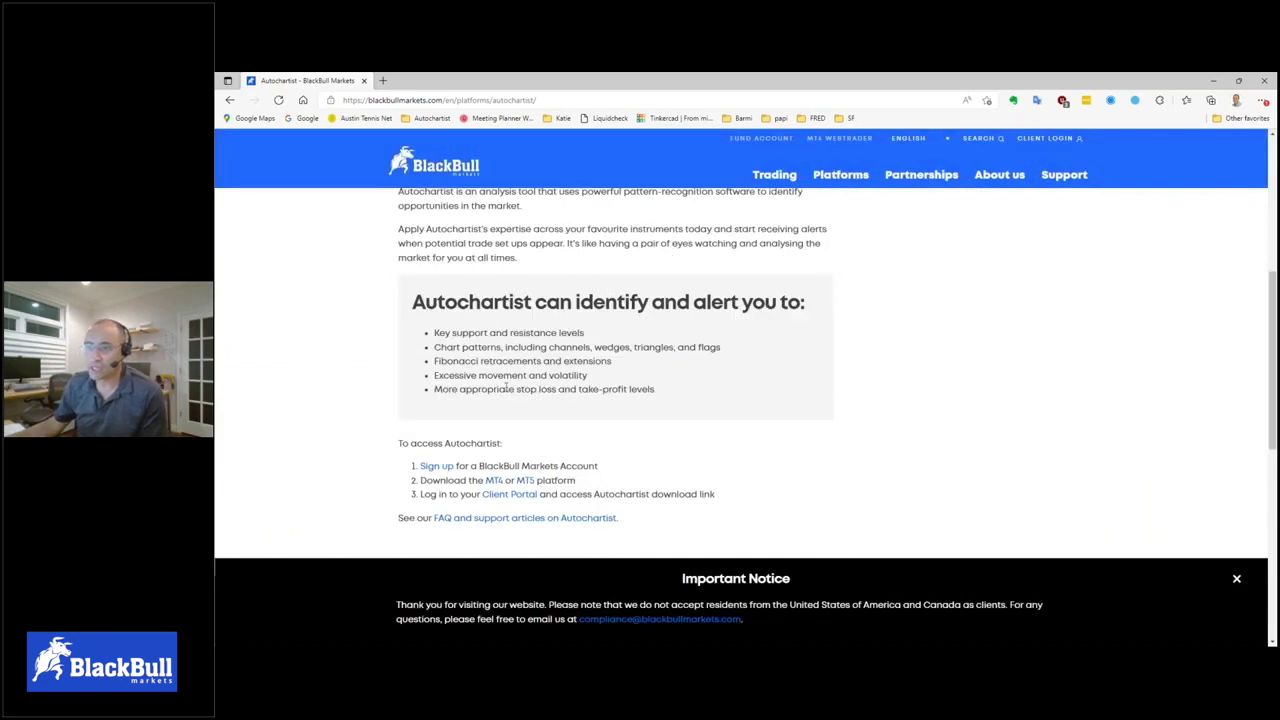
pyautogui.scroll(-1, 506, 385)
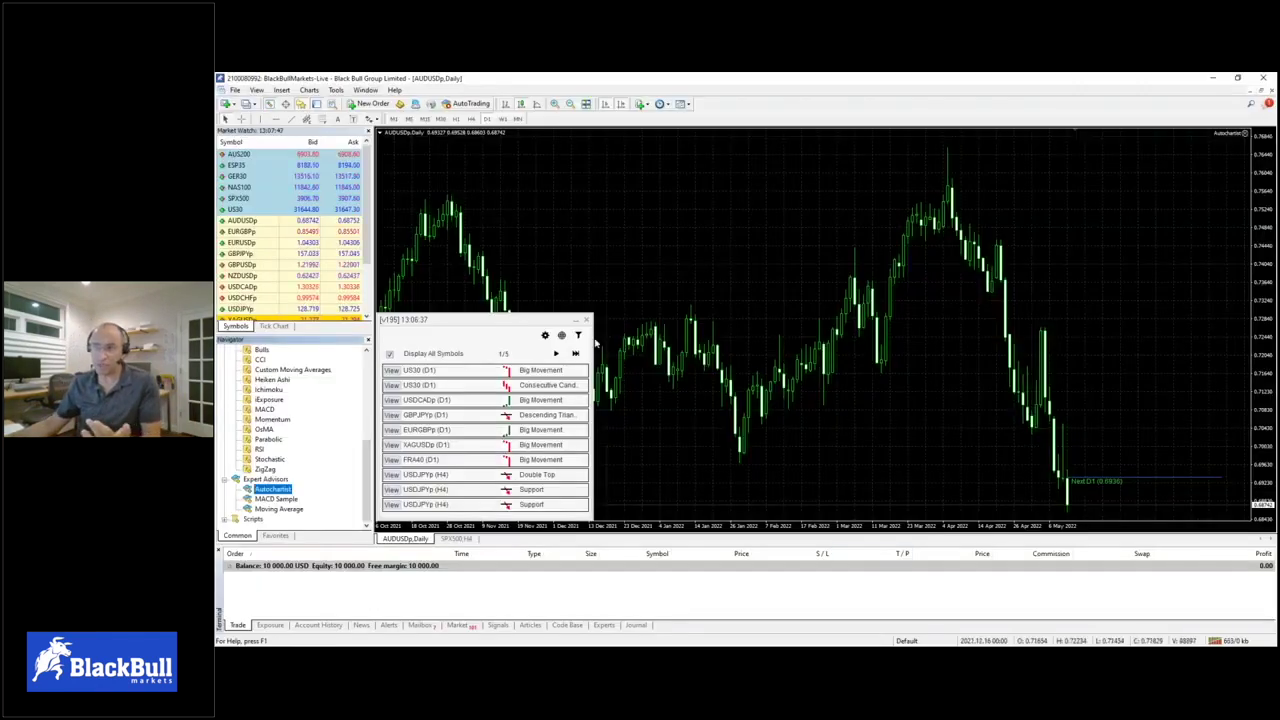
# Close the Autochartist panel and drag Autochartist from the Navigator back onto the AUDUSD chart
pyautogui.click(586, 320)
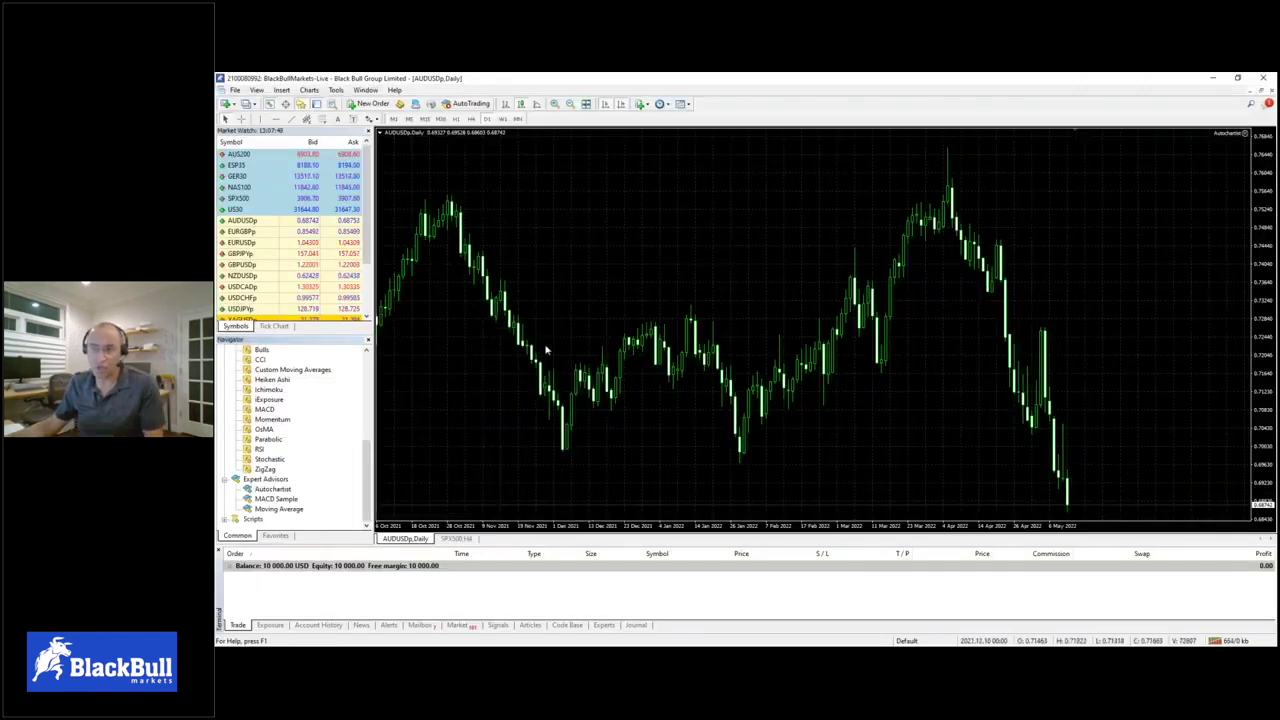
pyautogui.click(278, 491)
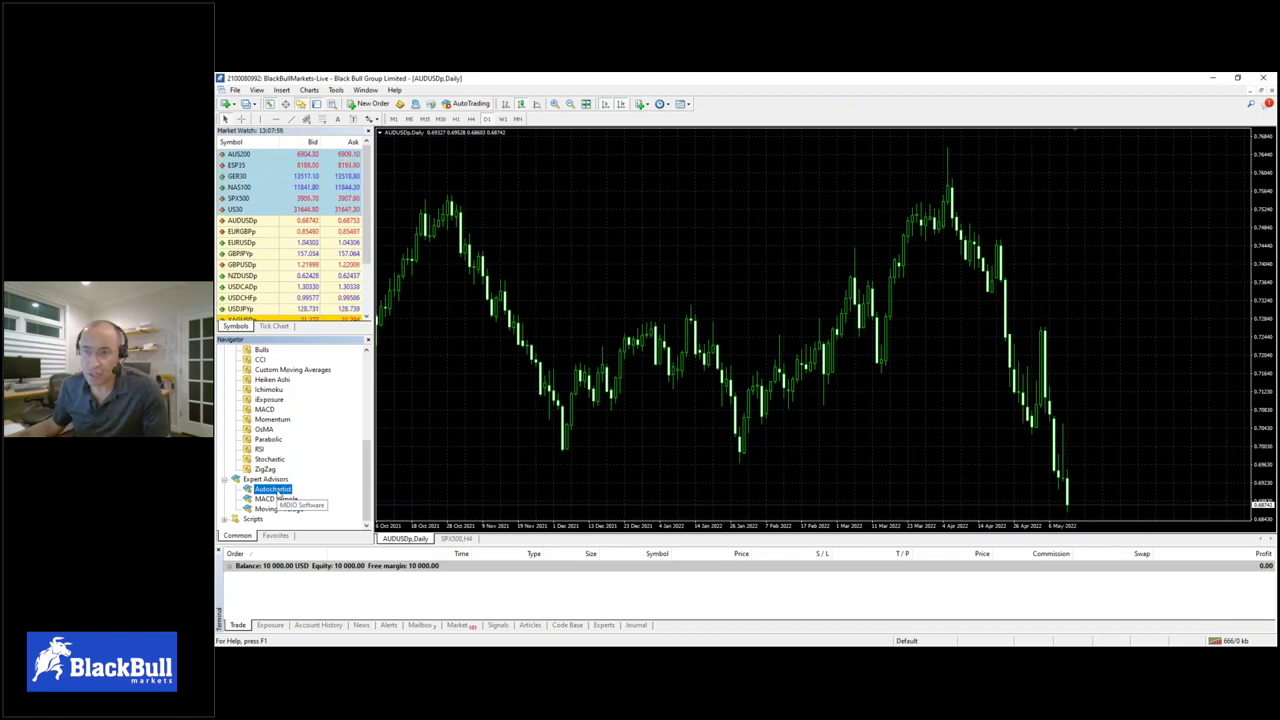
pyautogui.moveTo(276, 496); pyautogui.dragTo(488, 372)
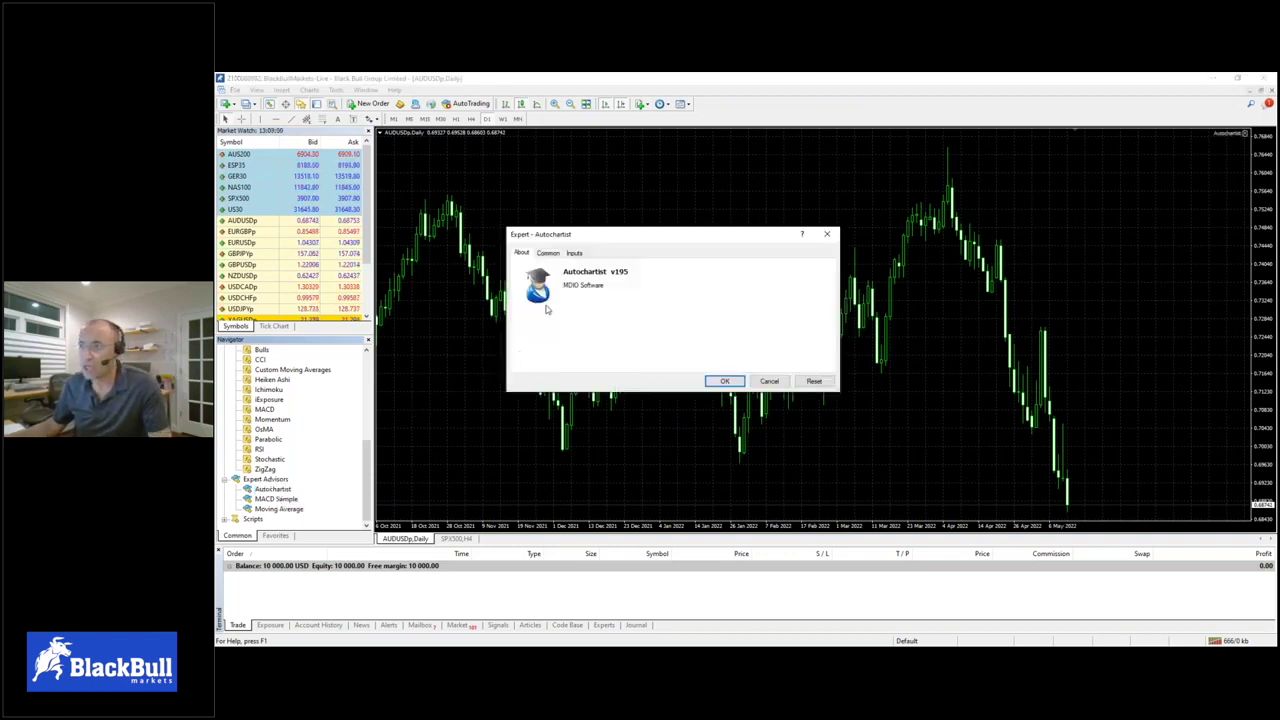
# Look over Autochartist's common options and input values, then return to its version information
pyautogui.click(548, 253)
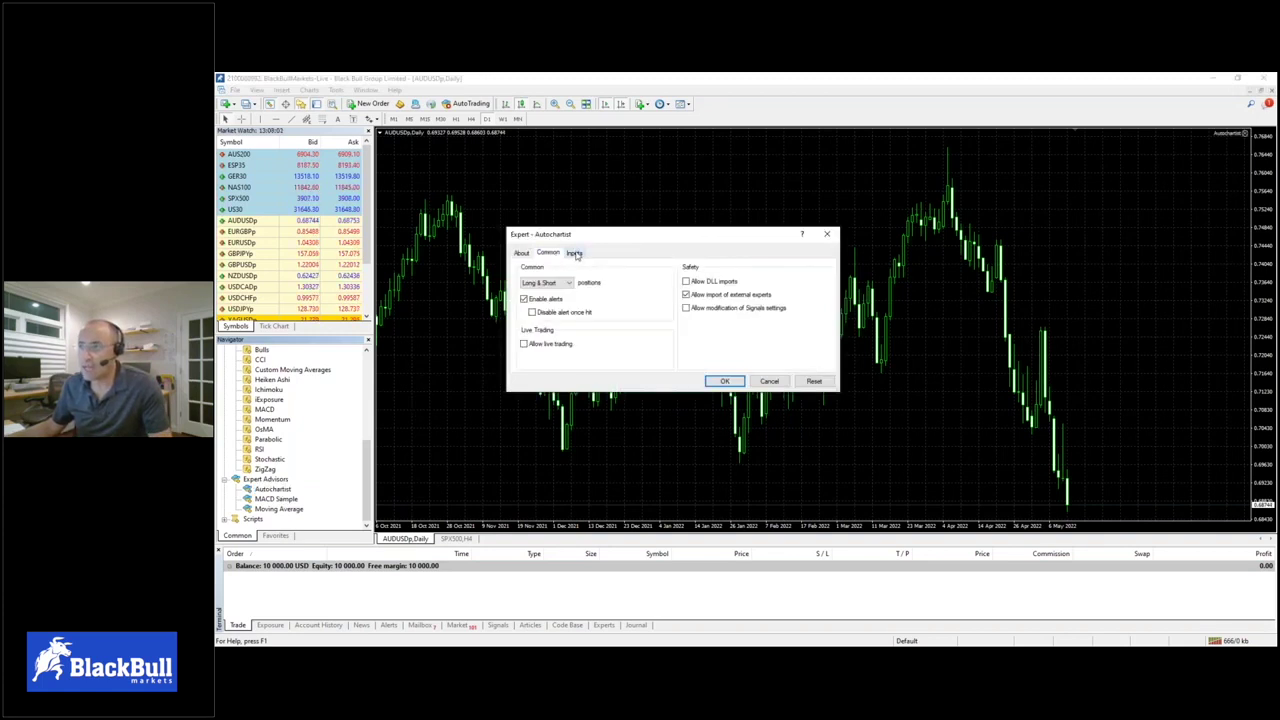
pyautogui.click(575, 253)
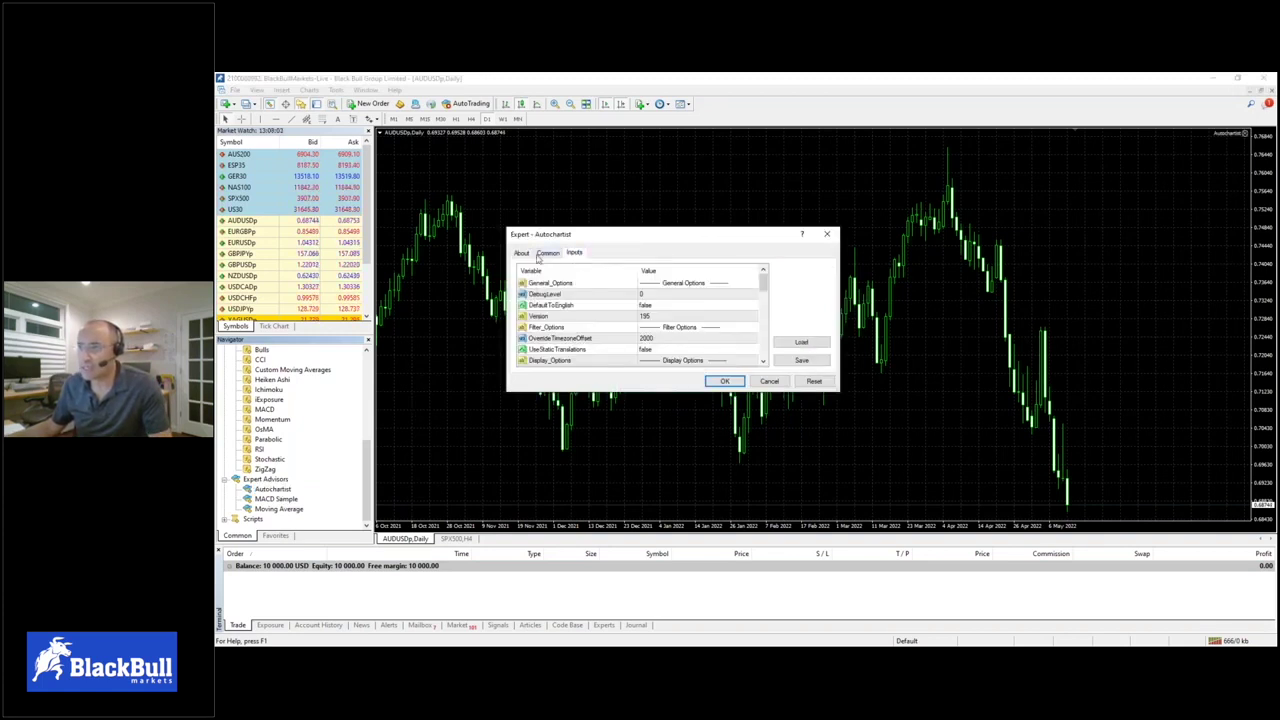
pyautogui.click(522, 253)
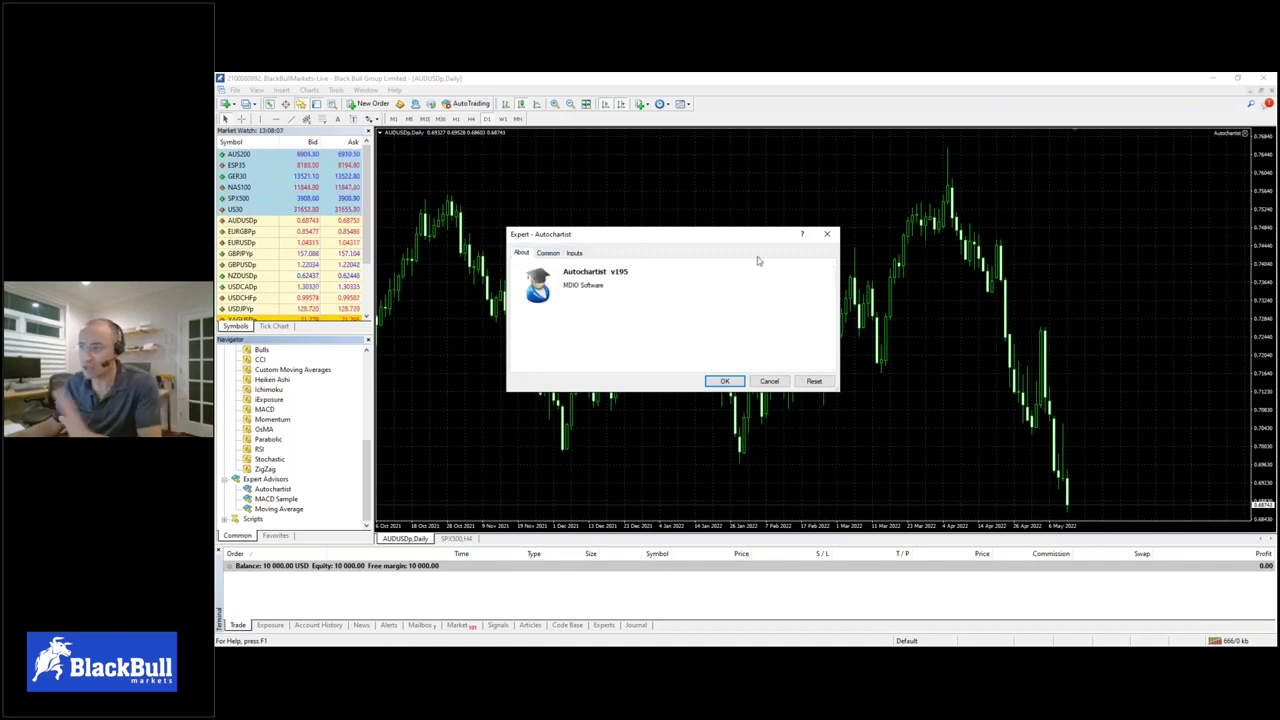
# Accept the Expert - Autochartist dialog with Enter to restore the scanner panel on AUDUSD D1
pyautogui.press('Return')
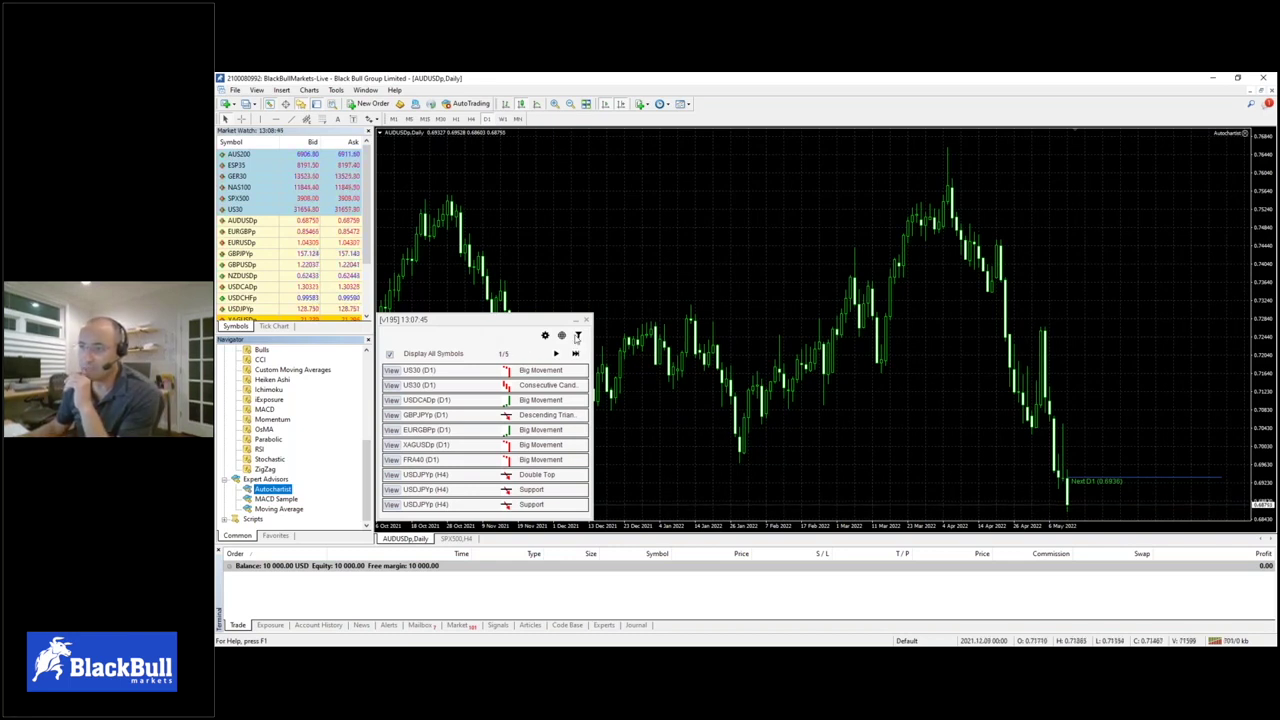
# Toggle M30 in the scanner filters, then page forward to the last results page and back to page 1
pyautogui.click(577, 337)
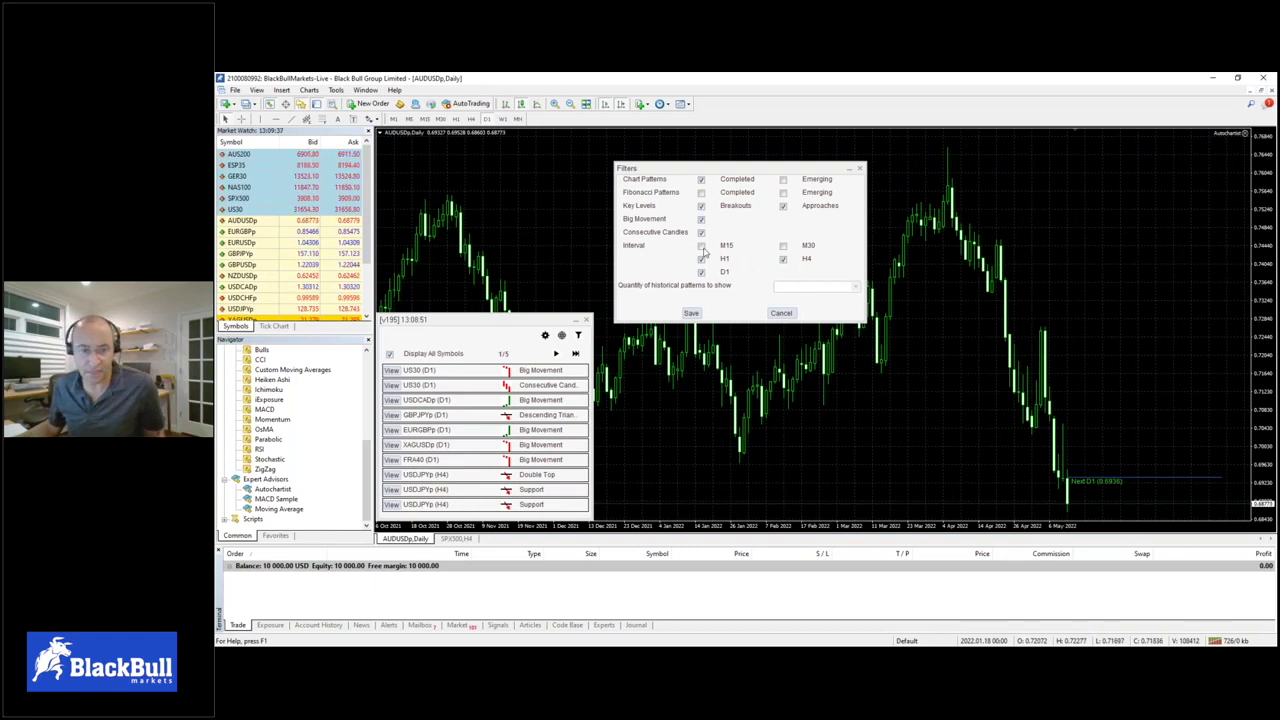
pyautogui.click(784, 246)
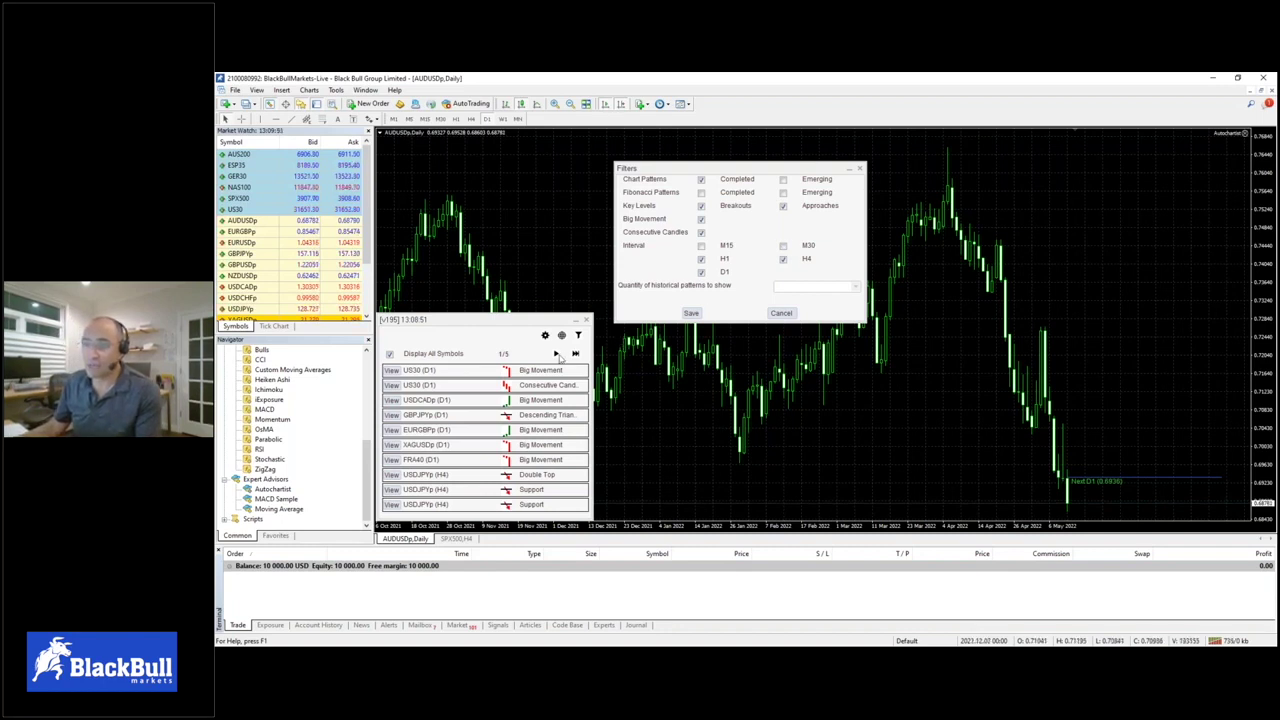
pyautogui.click(556, 354)
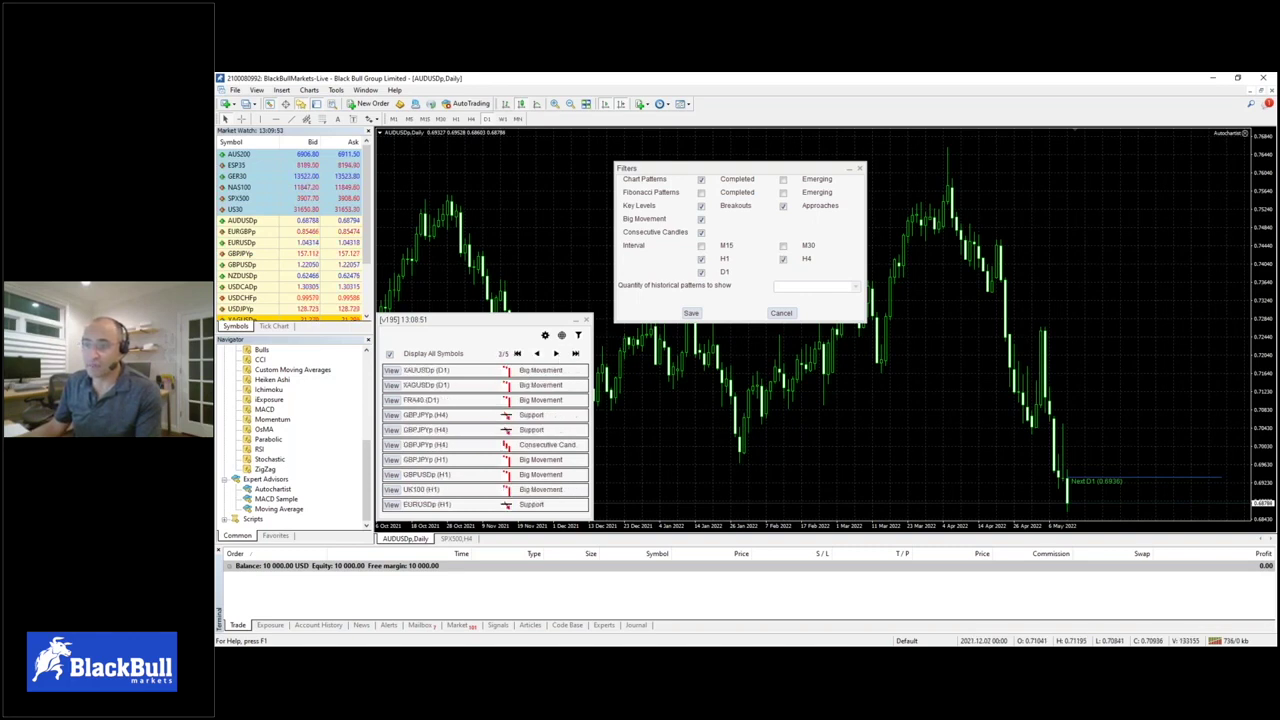
pyautogui.click(556, 354)
pyautogui.click(556, 354)
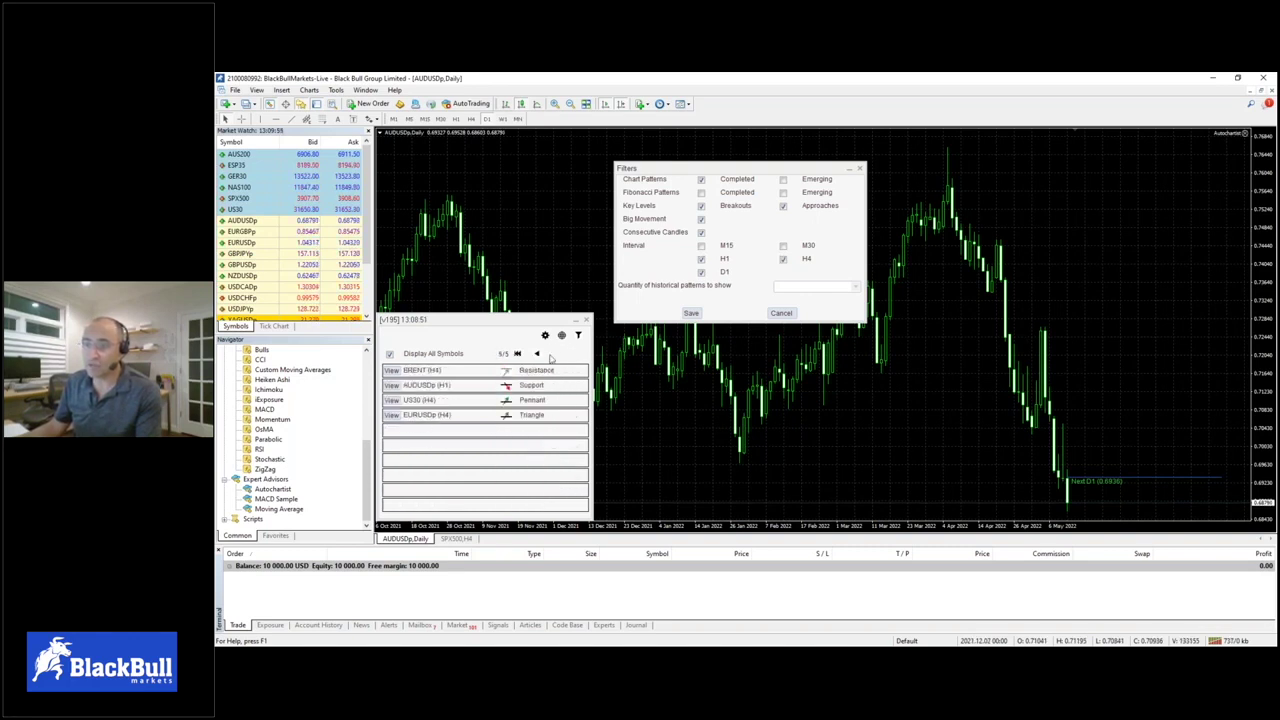
pyautogui.click(537, 354)
pyautogui.click(537, 354)
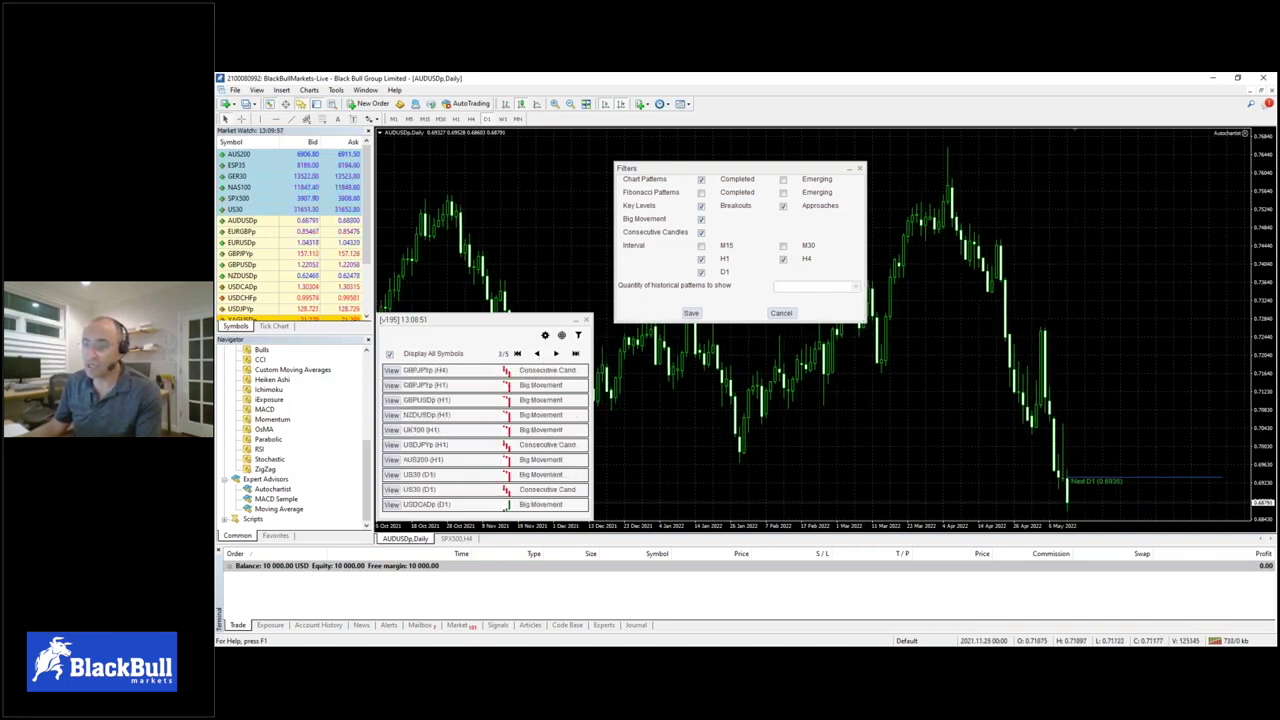
pyautogui.click(537, 354)
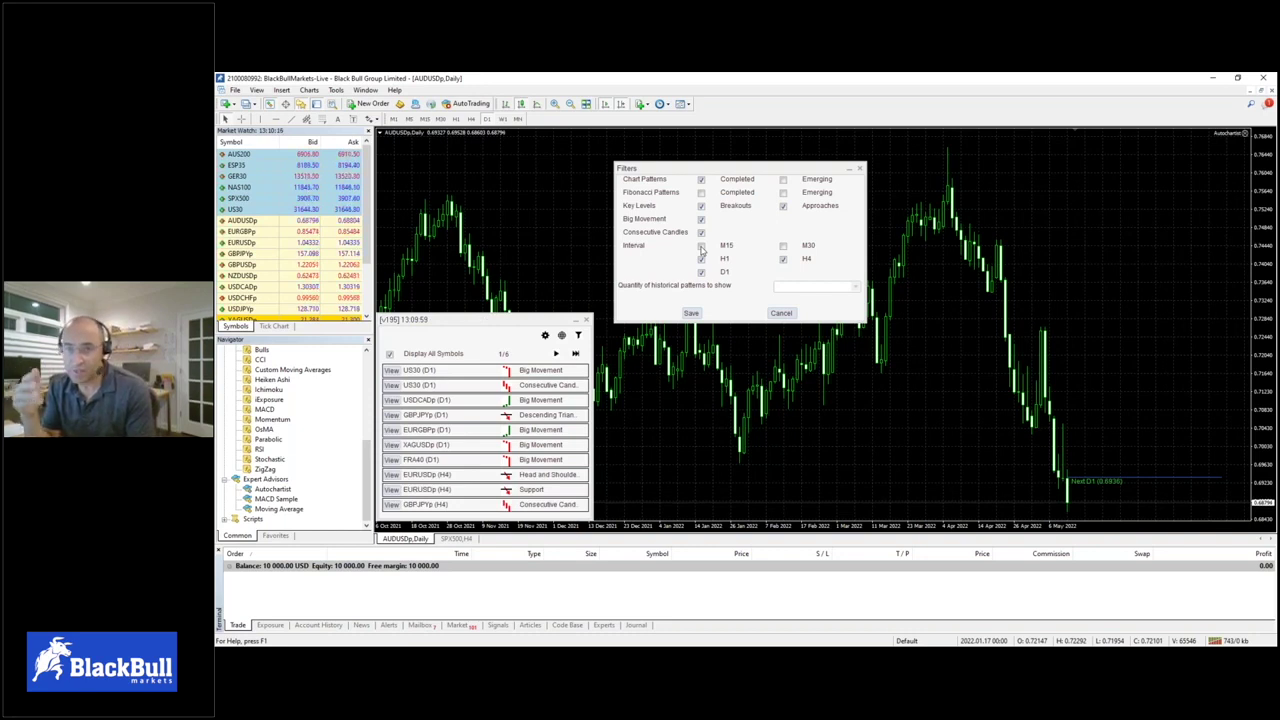
# Tick the M15 and M30 intervals in the Autochartist Filters dialog and save
pyautogui.click(701, 246)
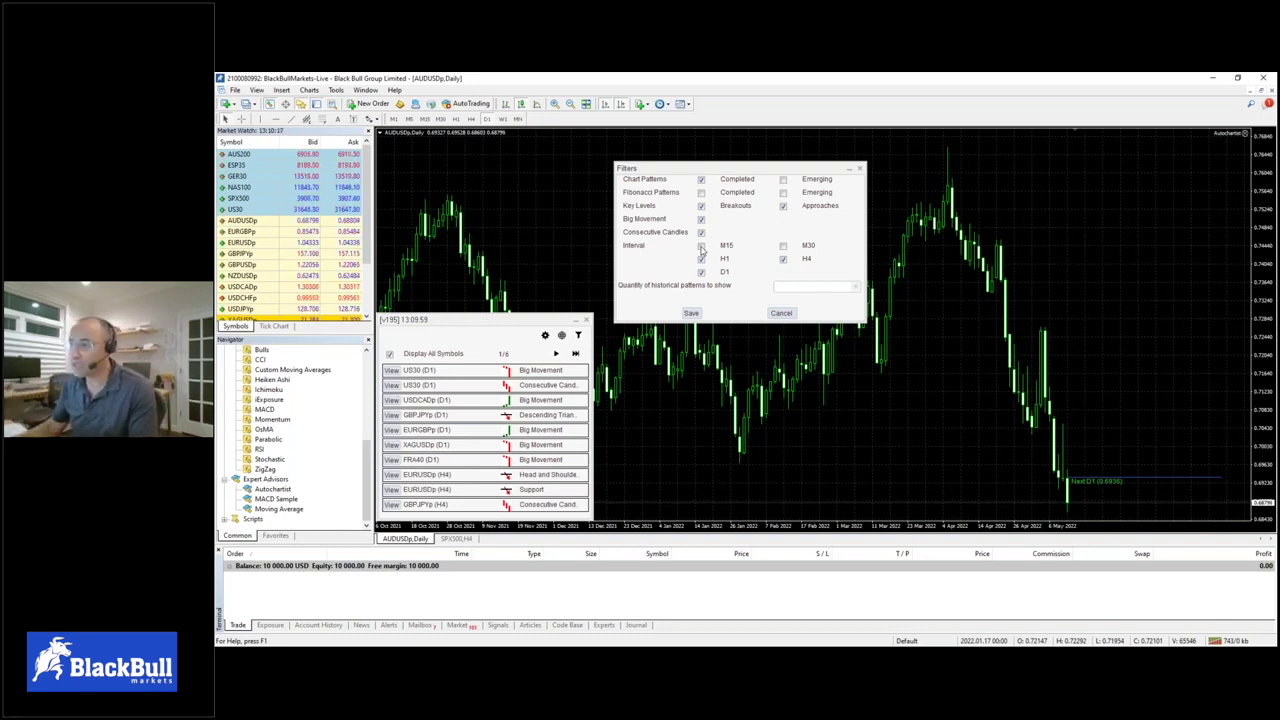
pyautogui.click(783, 245)
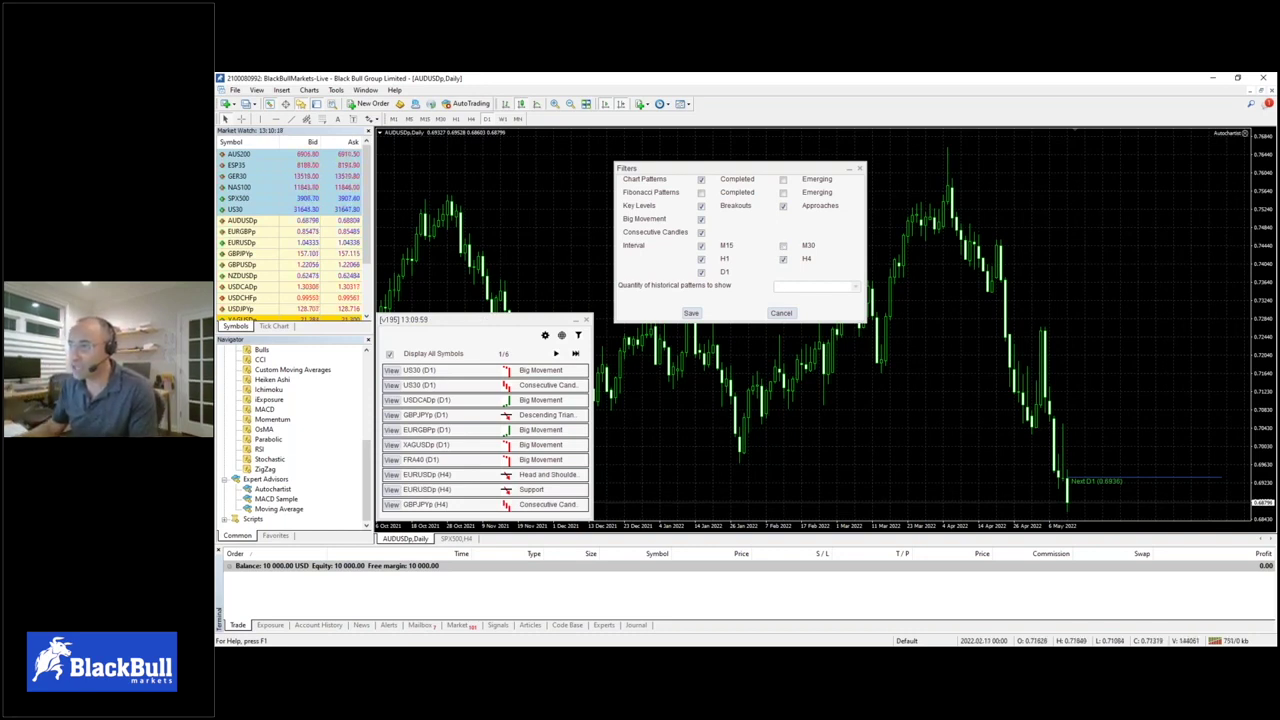
pyautogui.click(691, 313)
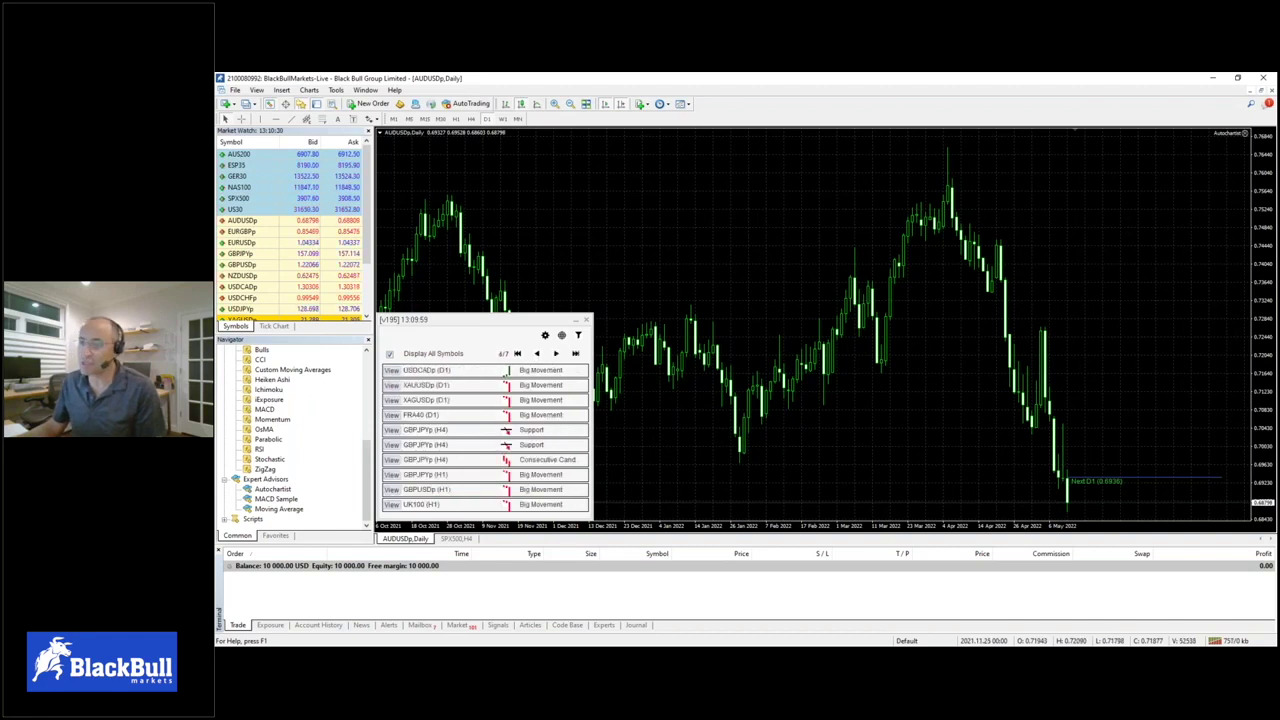
# Reopen the scanner filters, untick M15 and M30, and save with only H1, H4 and D1
pyautogui.click(577, 336)
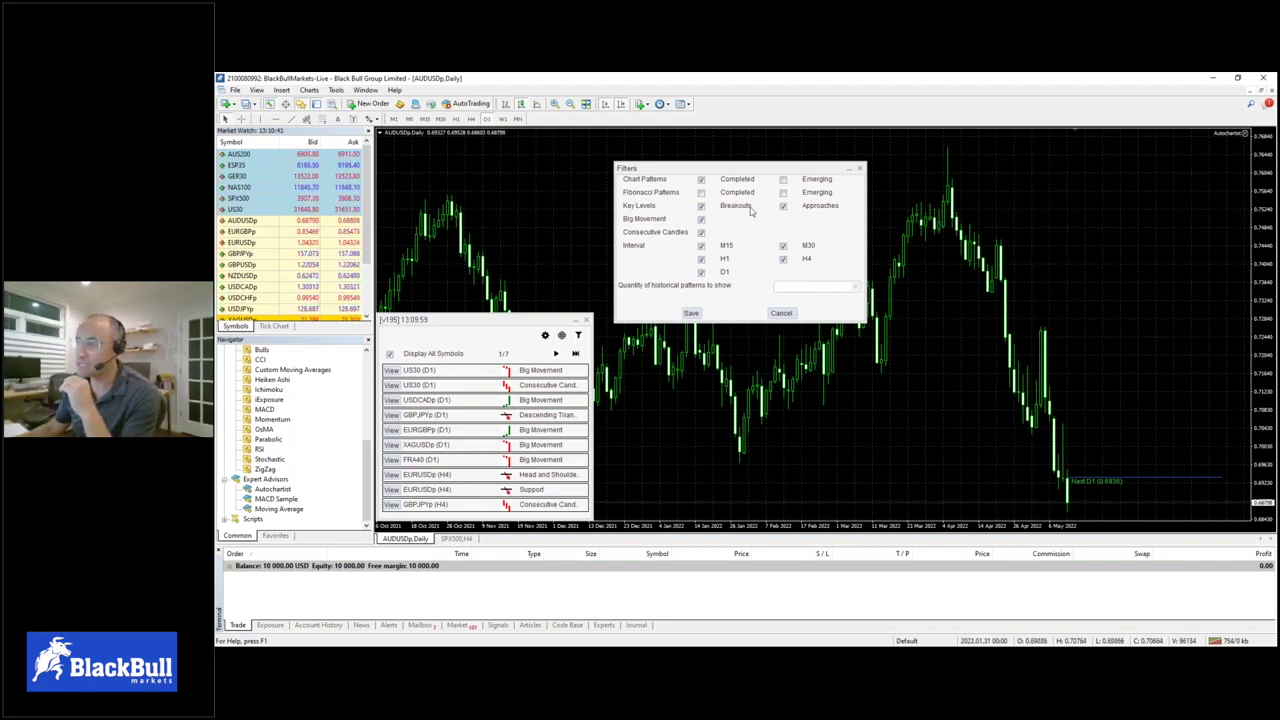
pyautogui.click(701, 245)
pyautogui.click(783, 245)
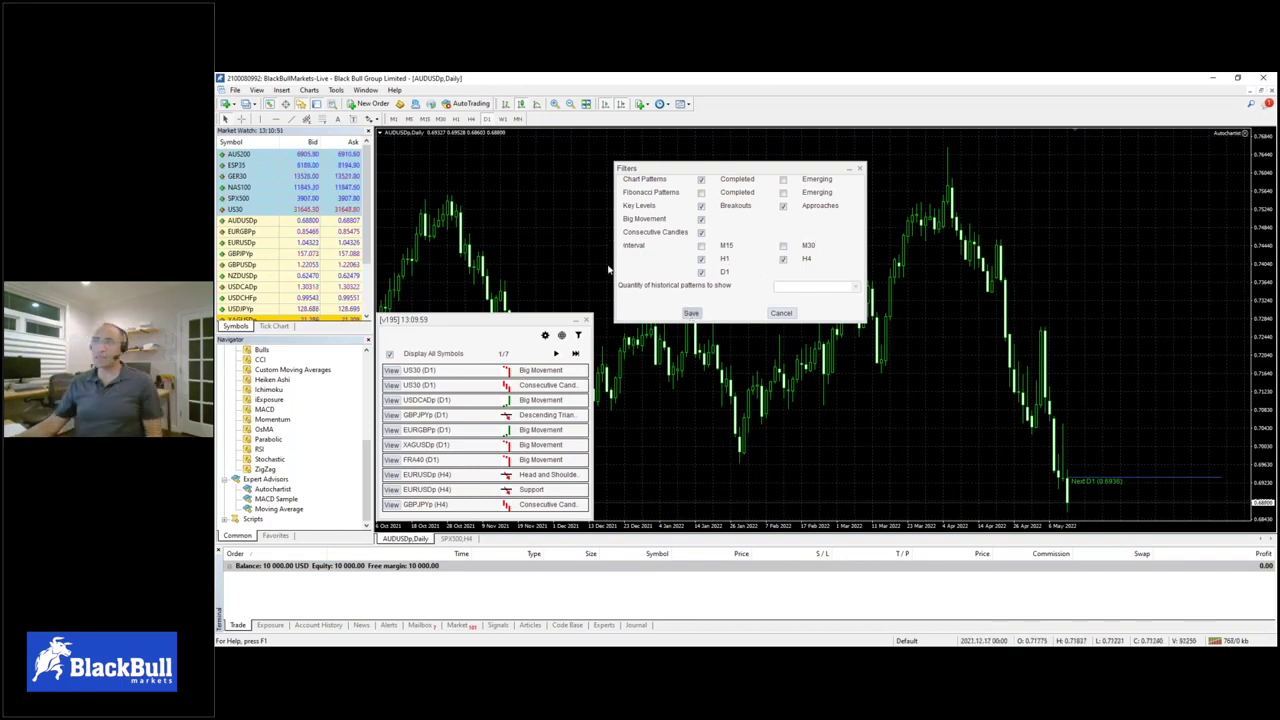
pyautogui.click(691, 313)
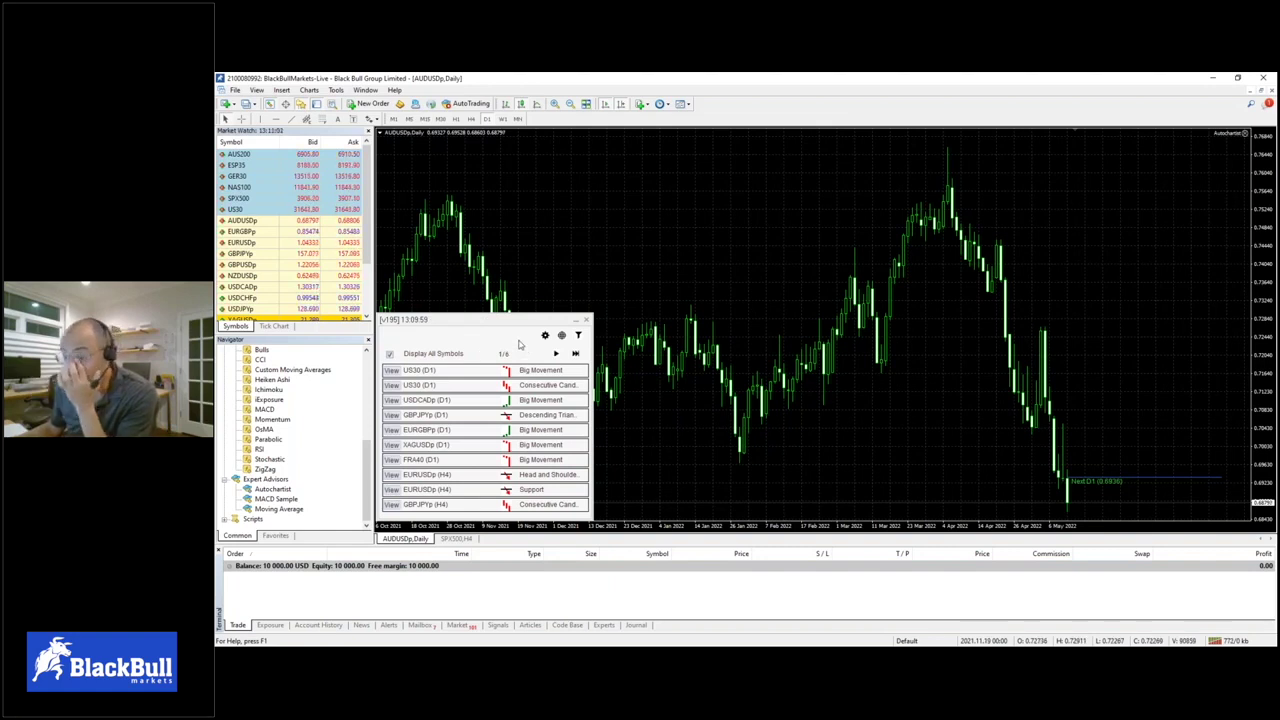
# View the US30 (D1) Big Movement result from the Autochartist list on its chart
pyautogui.click(393, 371)
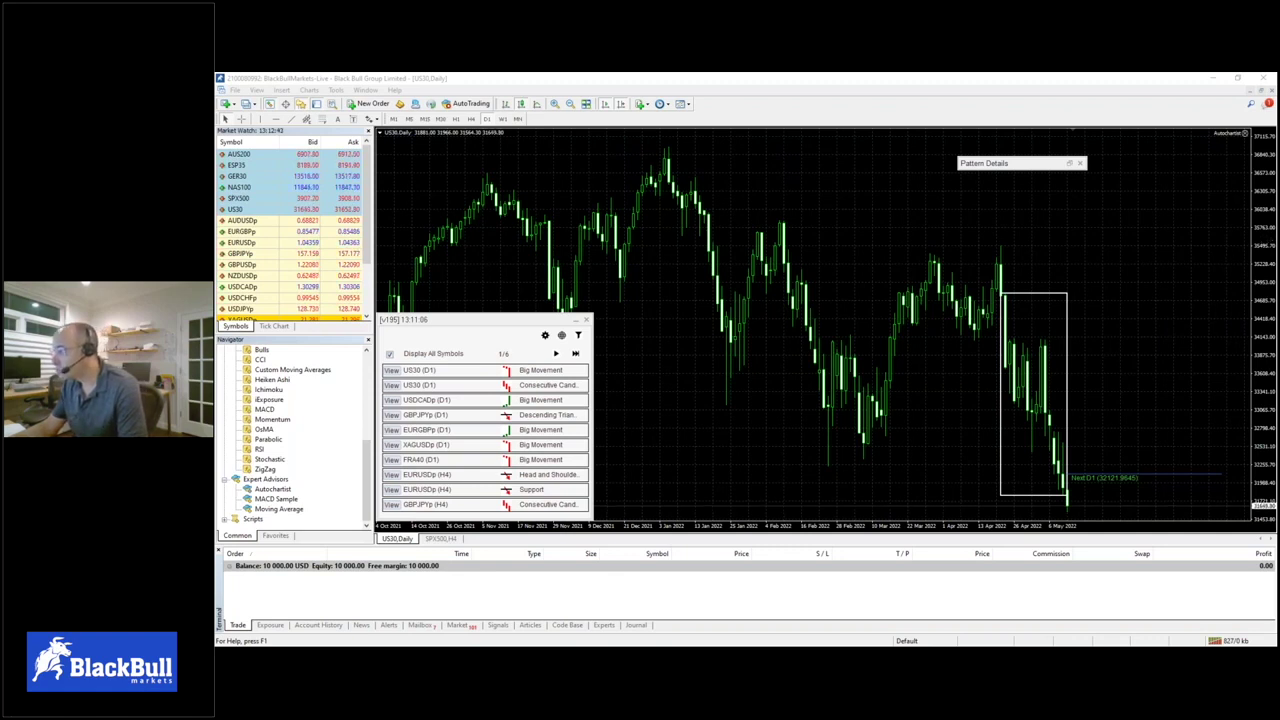
pyautogui.moveTo(1083, 465); pyautogui.dragTo(1115, 408)
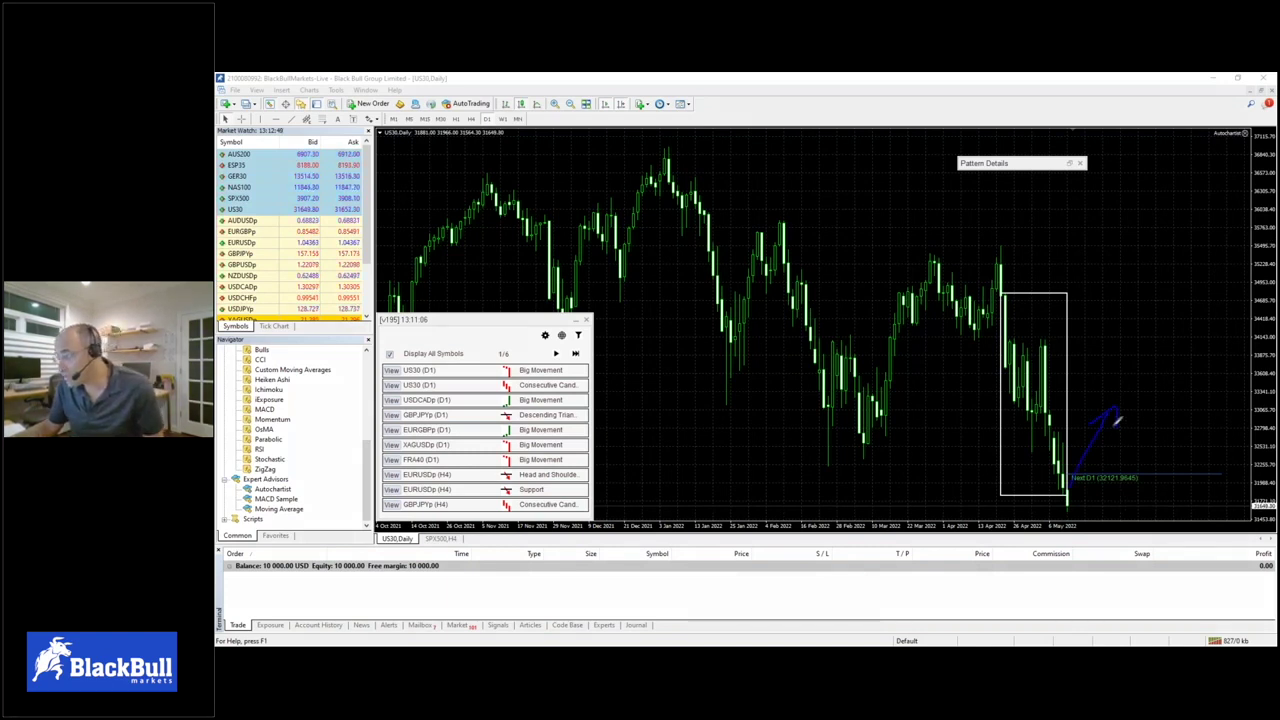
pyautogui.moveTo(1117, 412); pyautogui.dragTo(1145, 468)
pyautogui.moveTo(1220, 533)
pyautogui.mouseDown()
pyautogui.moveTo(1243, 550)
pyautogui.moveTo(1240, 572)
pyautogui.moveTo(1212, 567)
pyautogui.mouseUp()
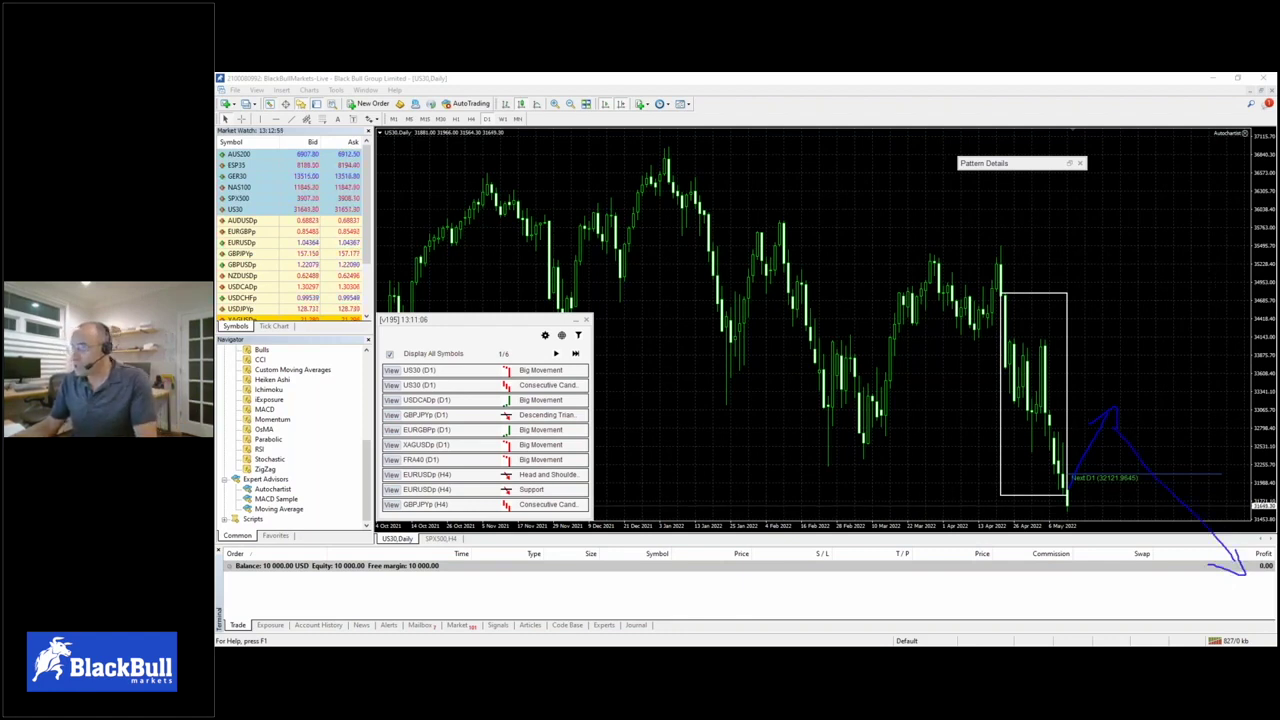
pyautogui.press('e')
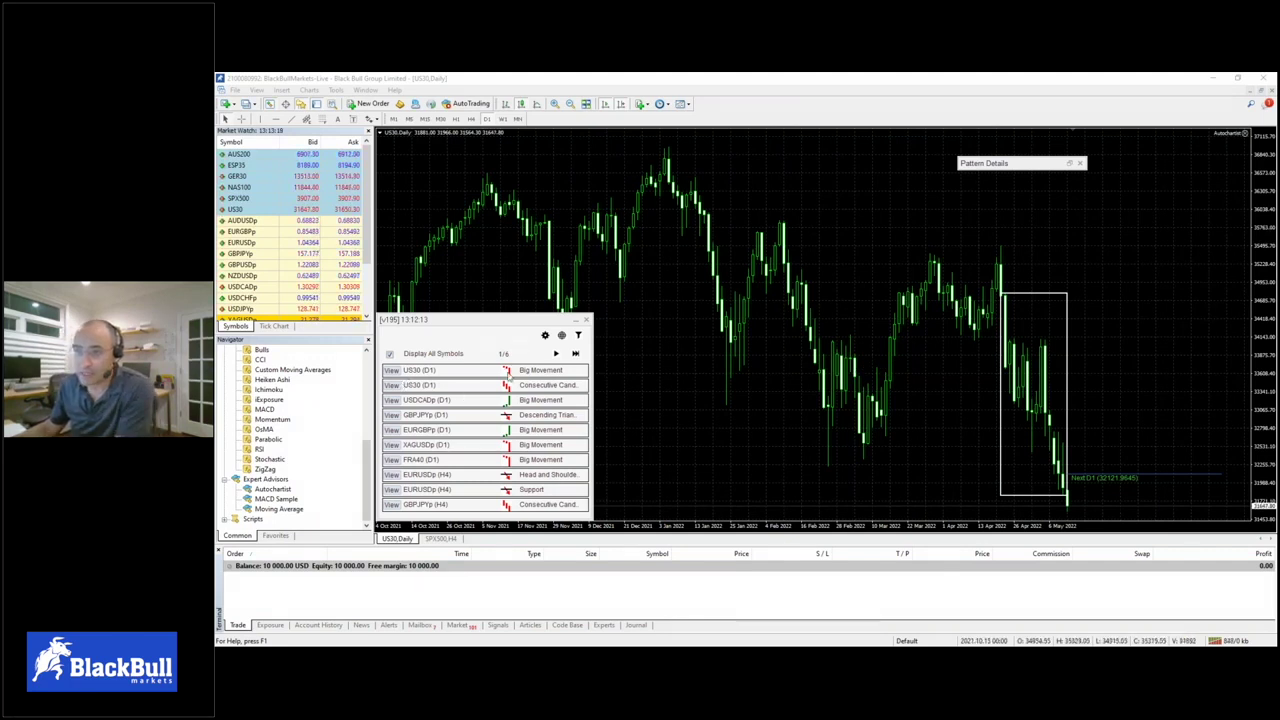
# View the US30 (D1) Consecutive Candles result from the Autochartist results list
pyautogui.click(391, 385)
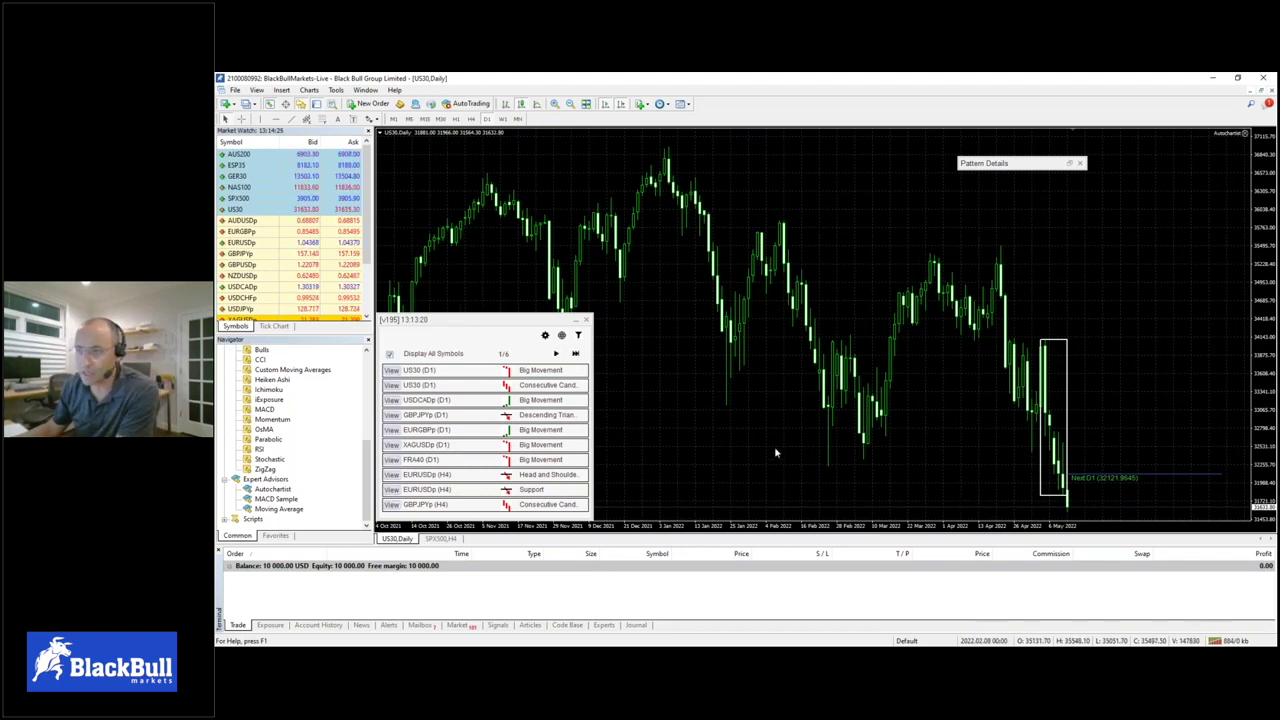
# Show the USDCADp D1 Big Movement pattern, then bring up the Autochartist filter settings
pyautogui.click(391, 400)
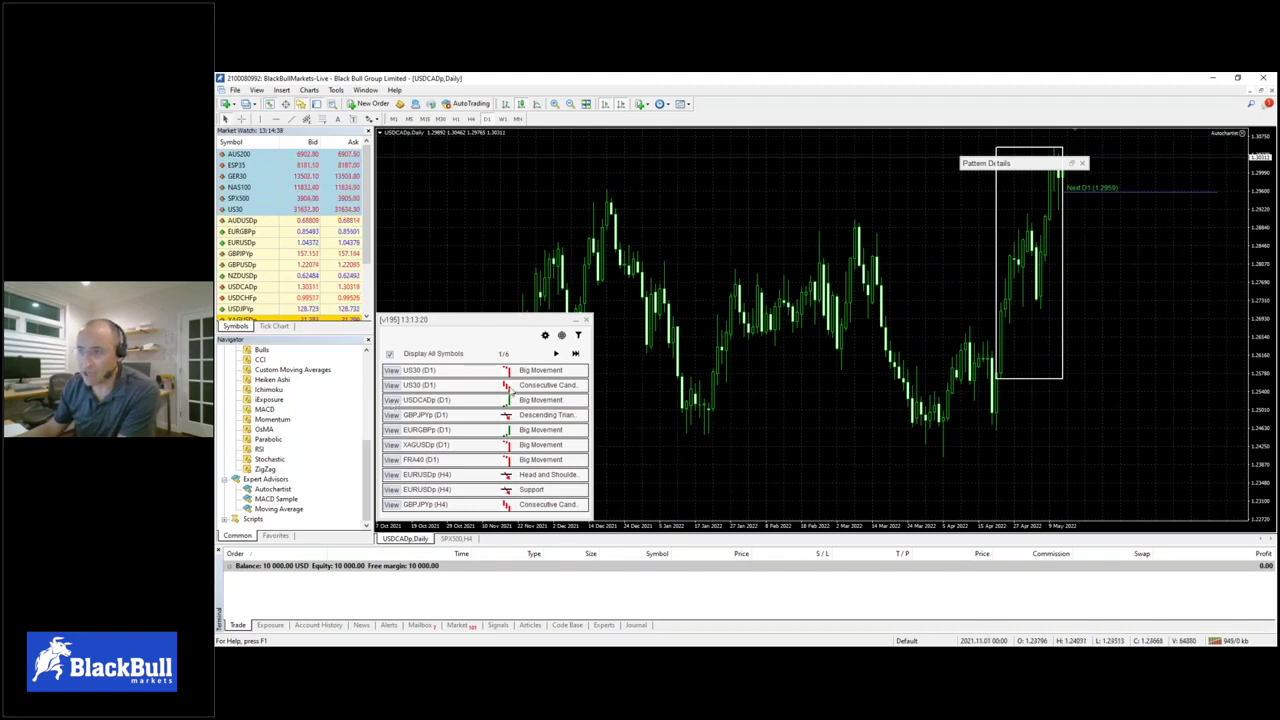
pyautogui.click(578, 337)
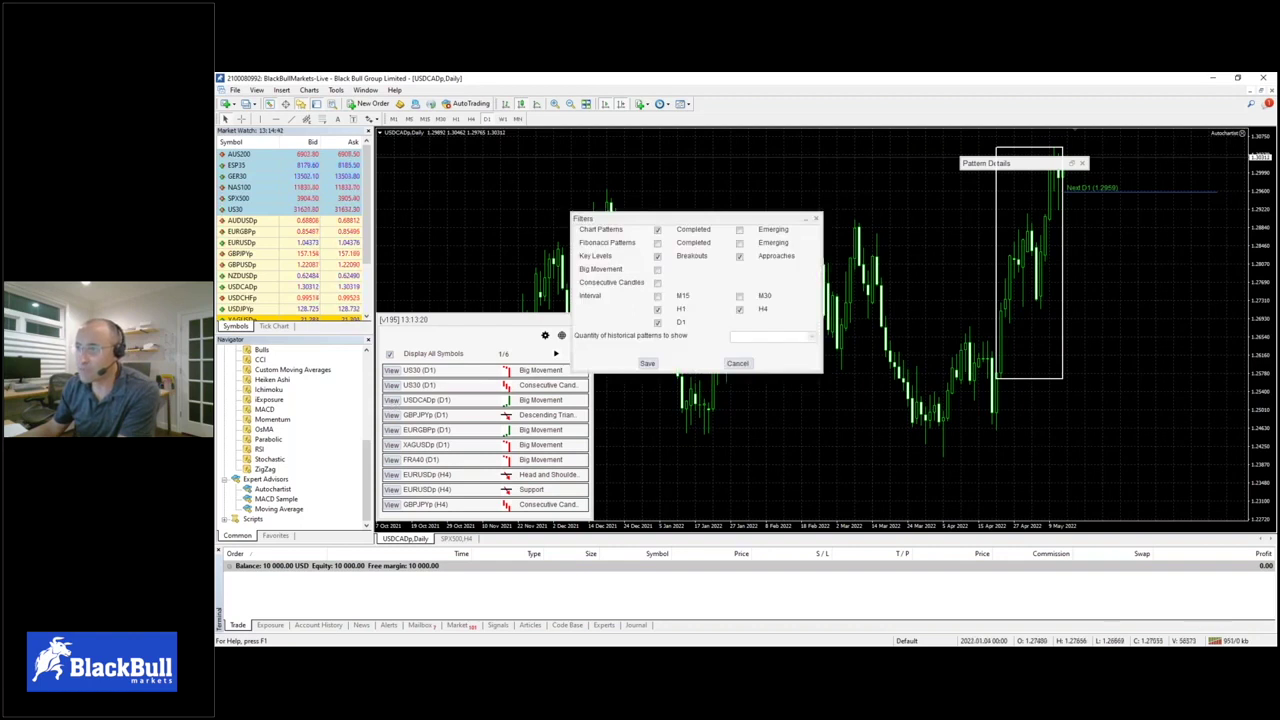
# Exclude Consecutive Candles and Key Levels in Autochartist Filters, saving after each change
pyautogui.click(657, 283)
pyautogui.click(648, 364)
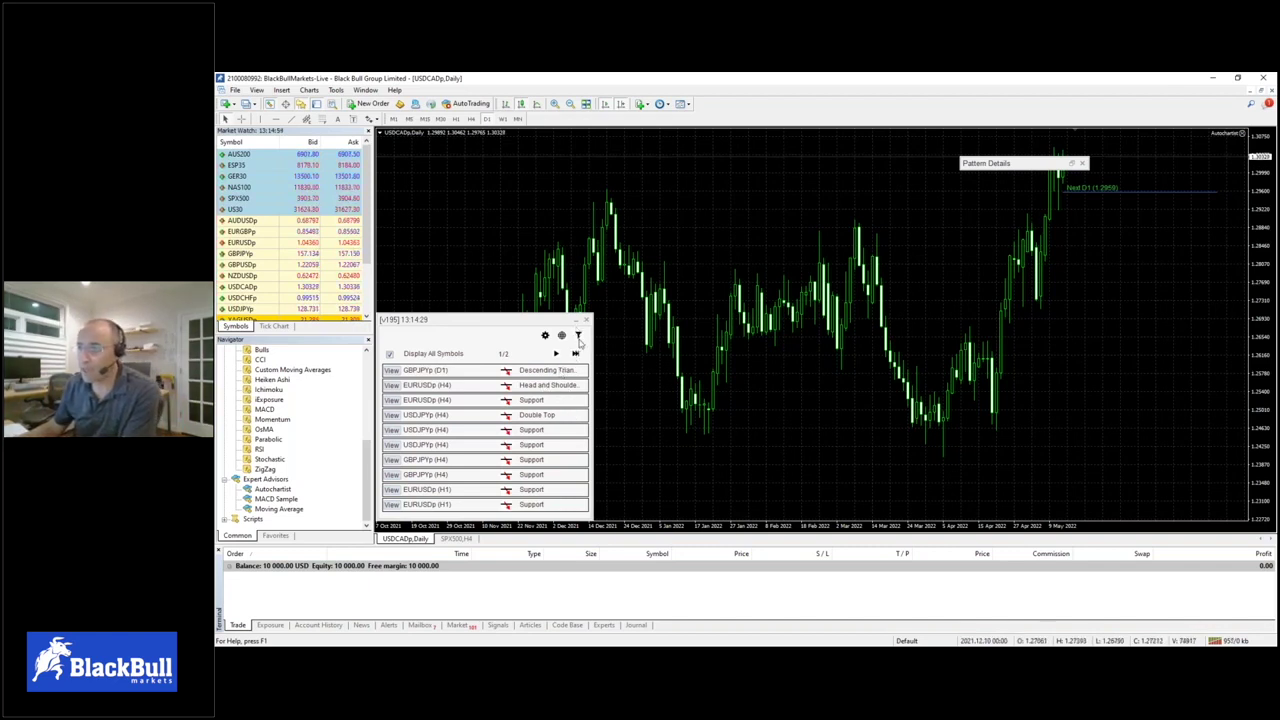
pyautogui.click(577, 337)
pyautogui.click(658, 257)
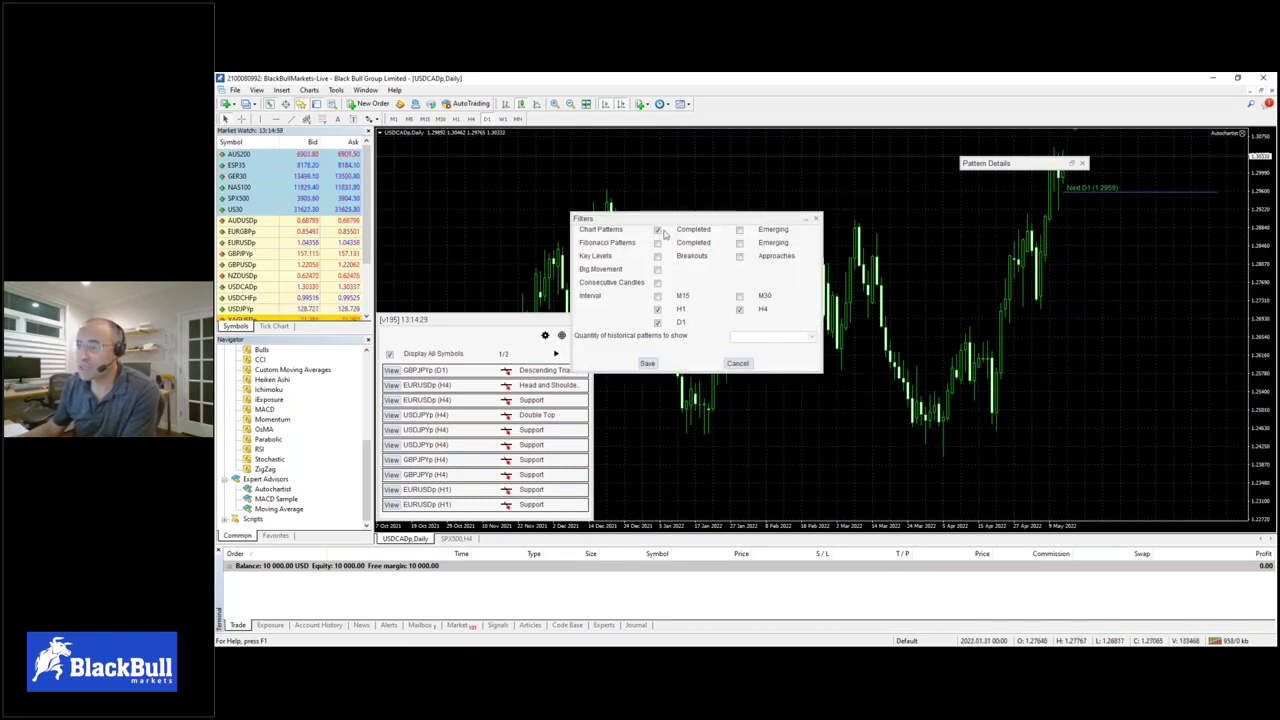
pyautogui.click(647, 363)
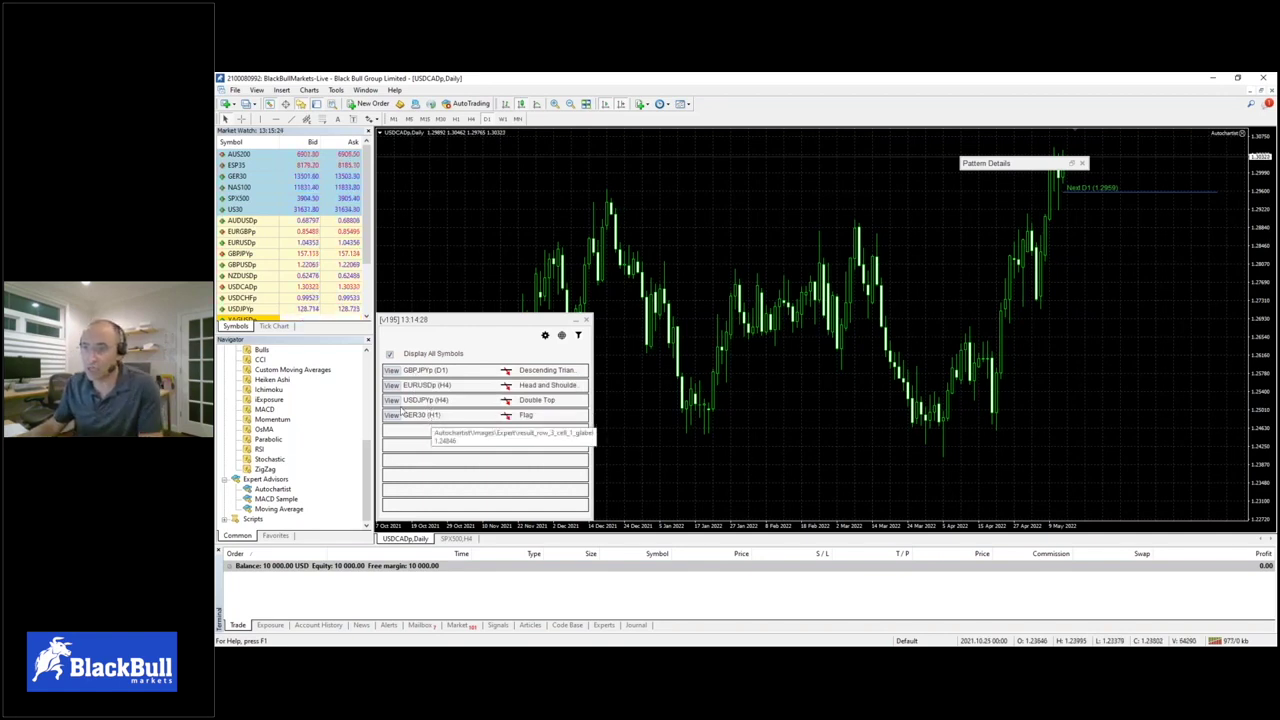
# Display the GBPJPYp D1 Descending Triangle from the Autochartist results list
pyautogui.click(392, 371)
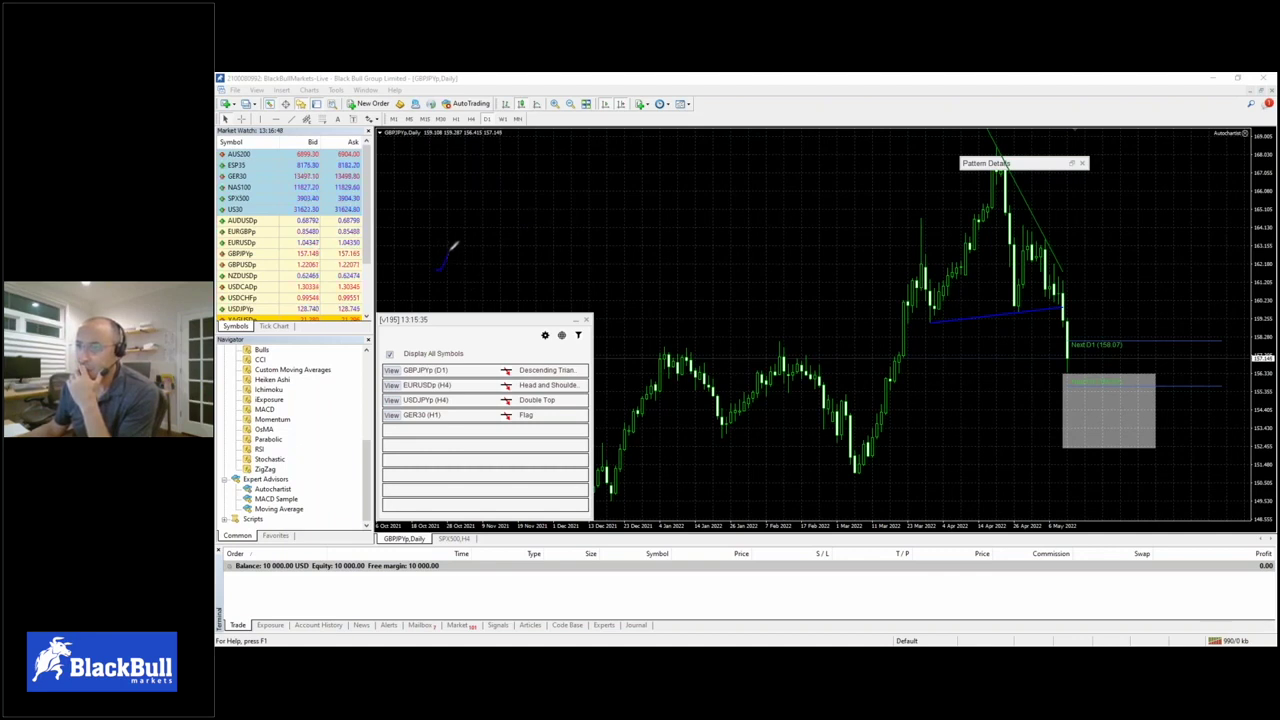
# Draw a blue freehand wave with three peaks across the empty upper-left chart area
pyautogui.moveTo(453, 243); pyautogui.dragTo(481, 207)
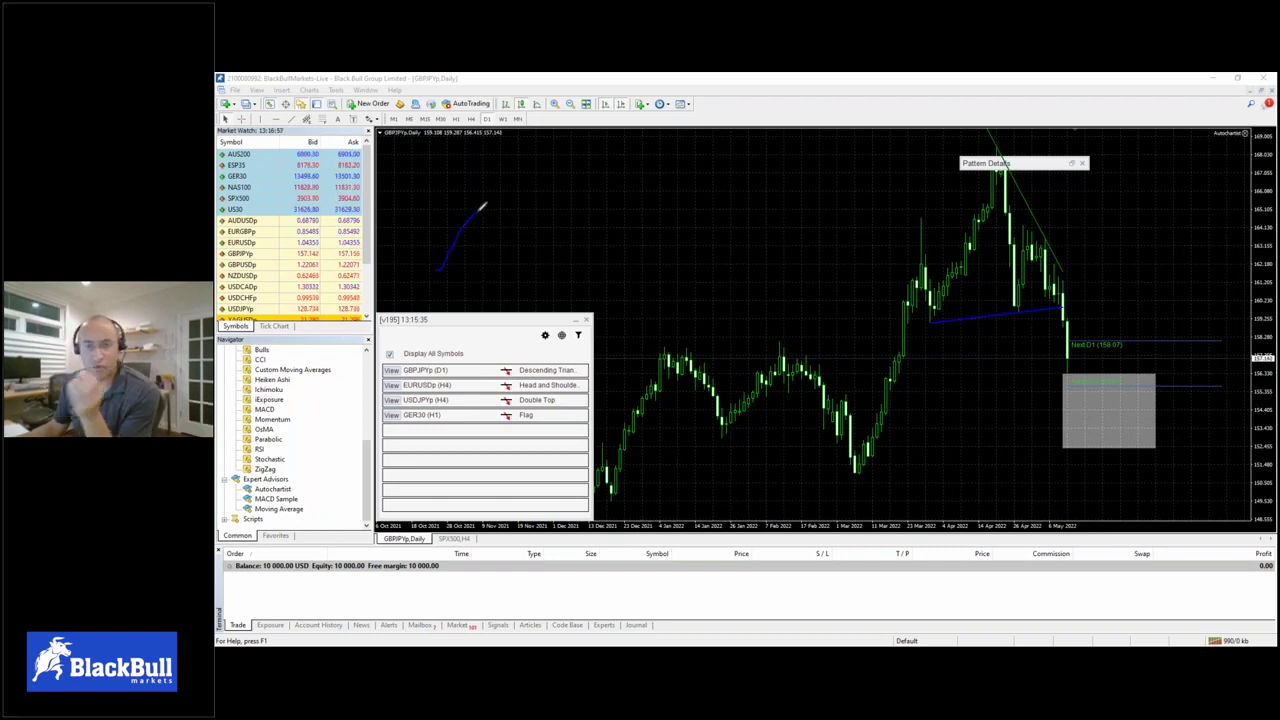
pyautogui.moveTo(481, 207); pyautogui.dragTo(490, 205)
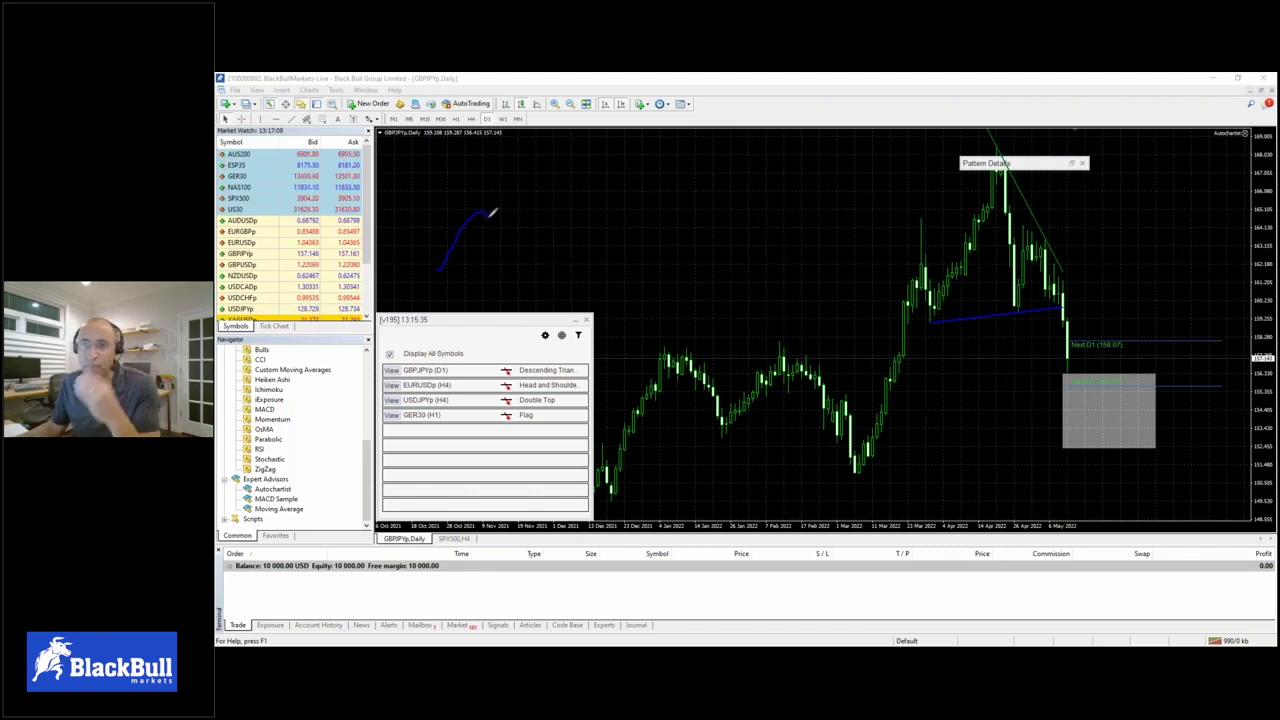
pyautogui.moveTo(492, 212); pyautogui.dragTo(495, 222)
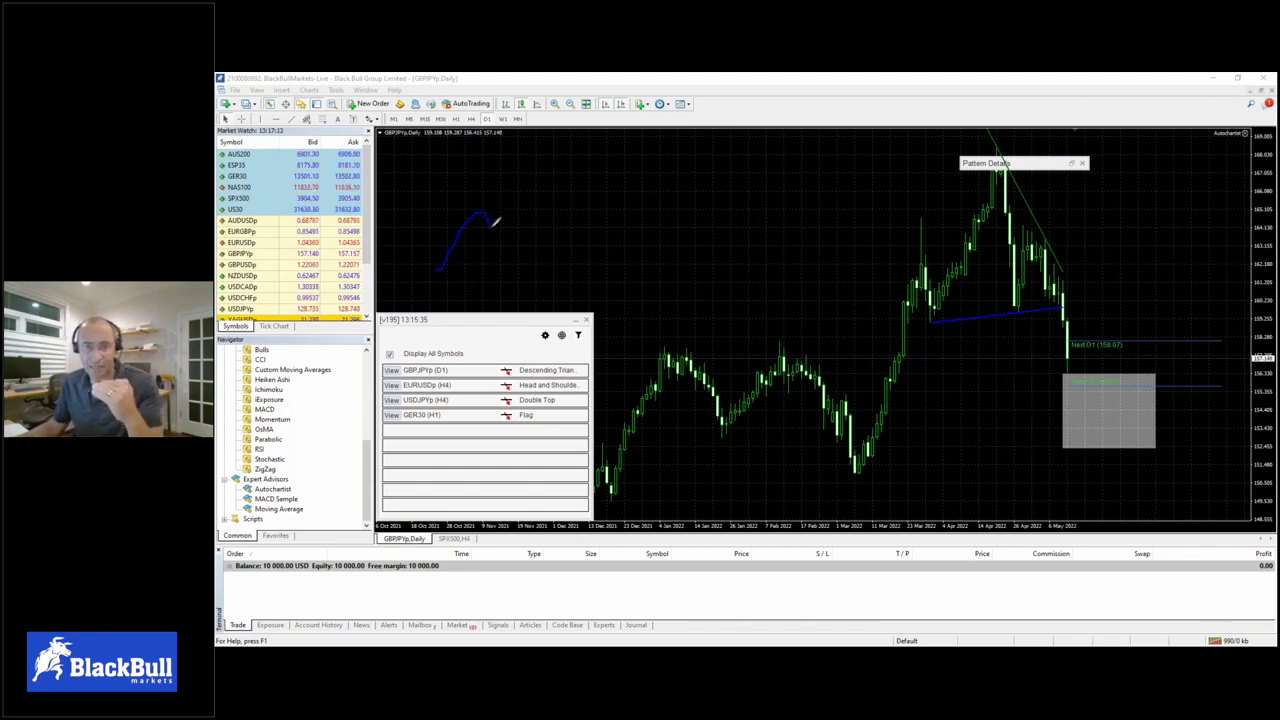
pyautogui.moveTo(493, 221); pyautogui.dragTo(506, 256)
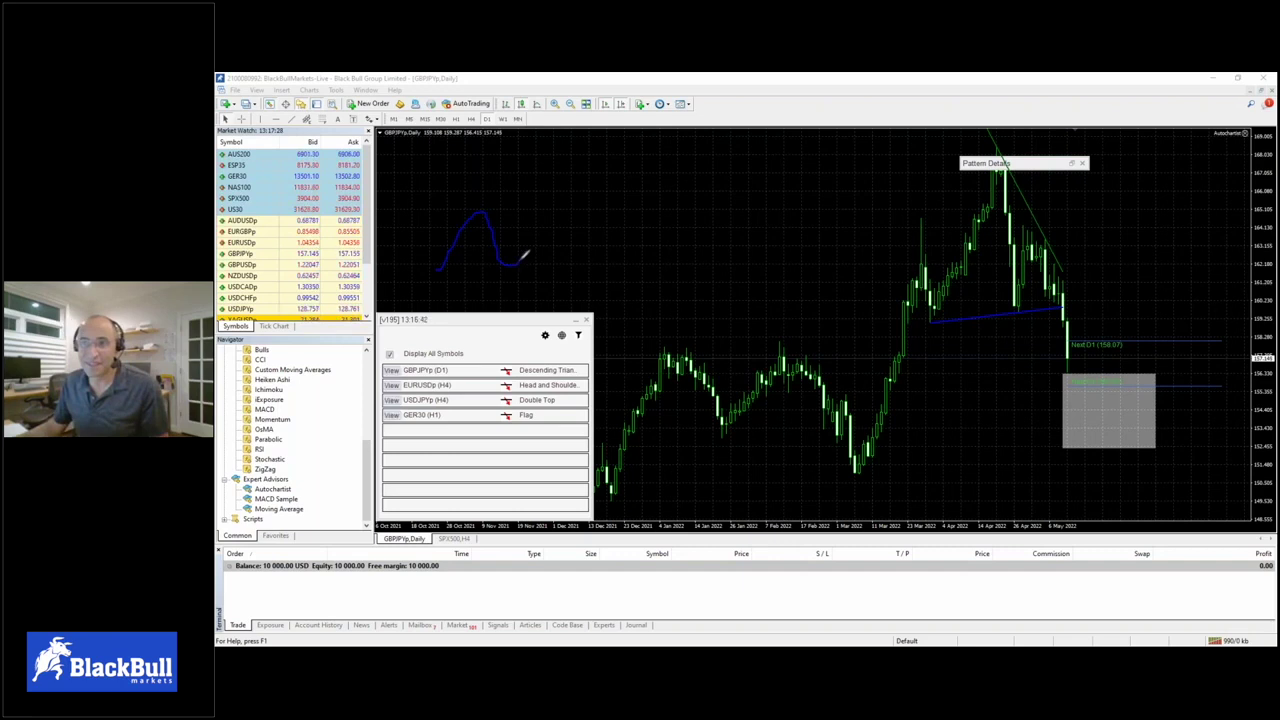
pyautogui.moveTo(524, 255)
pyautogui.mouseDown()
pyautogui.moveTo(555, 204)
pyautogui.moveTo(593, 263)
pyautogui.moveTo(624, 207)
pyautogui.moveTo(660, 257)
pyautogui.moveTo(682, 222)
pyautogui.mouseUp()
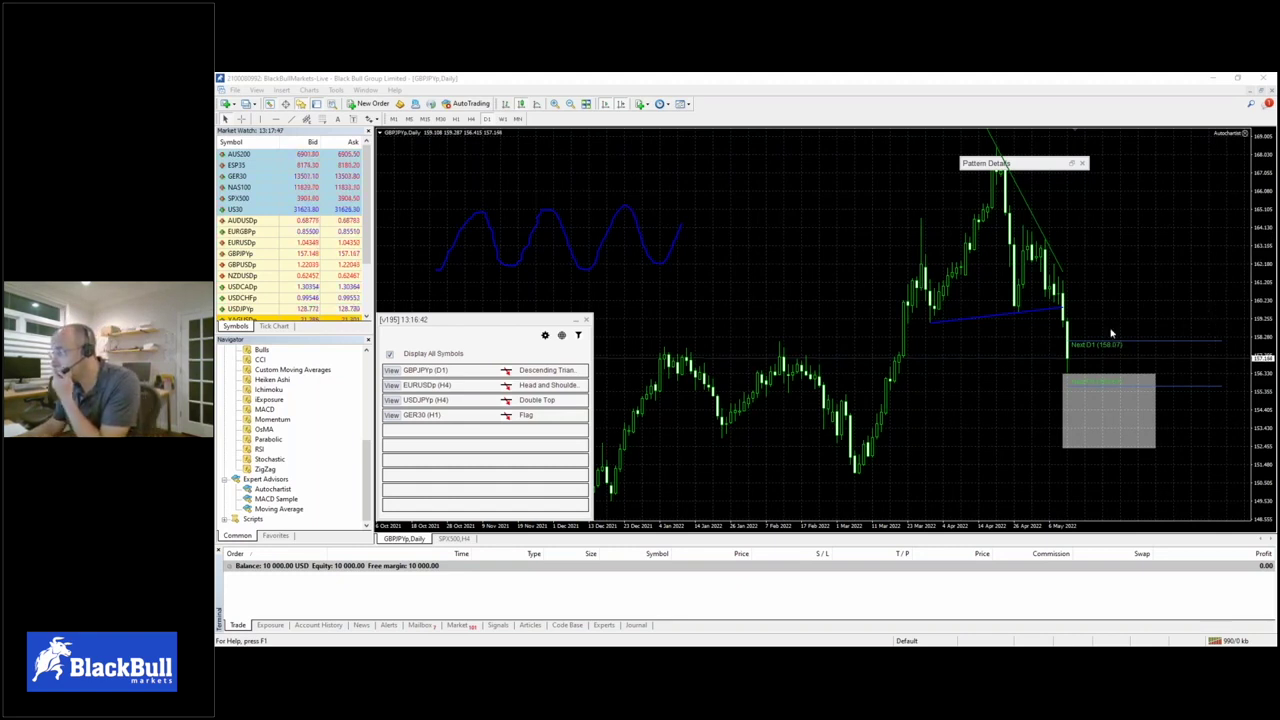
# Circle each wave peak and trough in red and rule red lines along the peaks and troughs
pyautogui.moveTo(487, 201)
pyautogui.mouseDown()
pyautogui.moveTo(473, 206)
pyautogui.moveTo(492, 207)
pyautogui.mouseUp()
pyautogui.moveTo(514, 256)
pyautogui.mouseDown()
pyautogui.moveTo(502, 256)
pyautogui.moveTo(516, 262)
pyautogui.mouseUp()
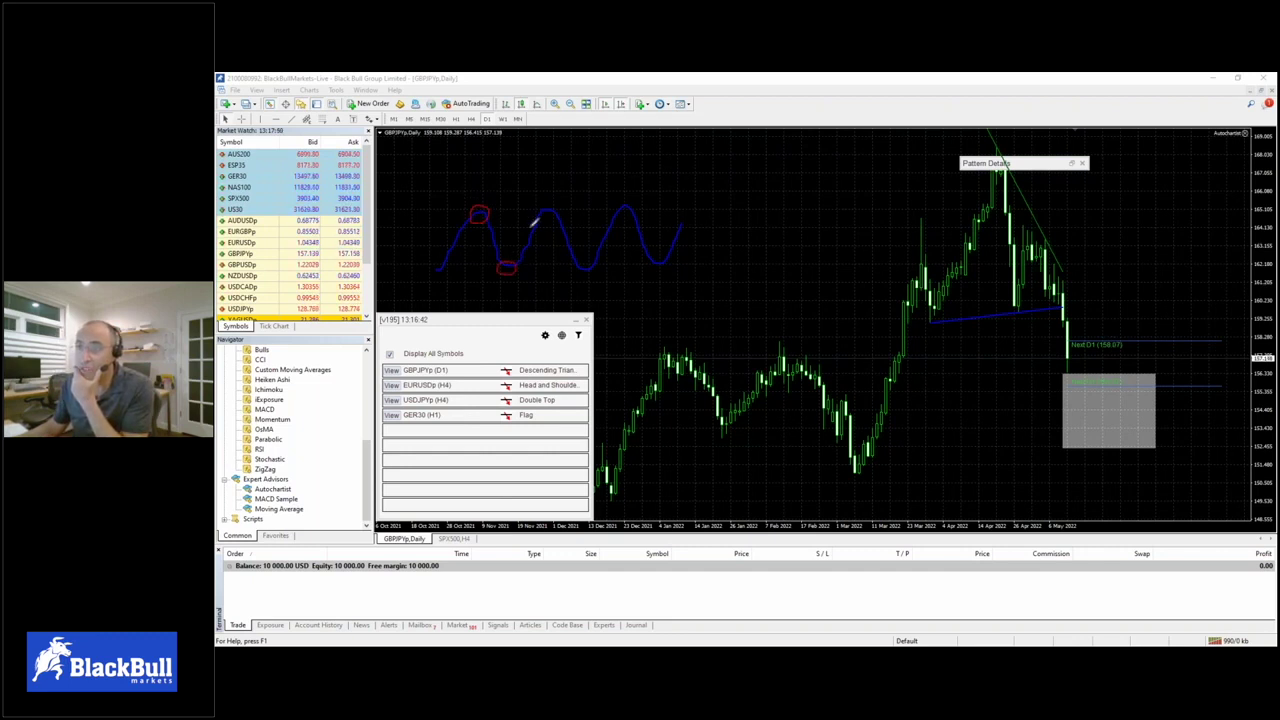
pyautogui.moveTo(545, 197)
pyautogui.mouseDown()
pyautogui.moveTo(637, 203)
pyautogui.moveTo(622, 205)
pyautogui.mouseUp()
pyautogui.moveTo(597, 261); pyautogui.dragTo(600, 267)
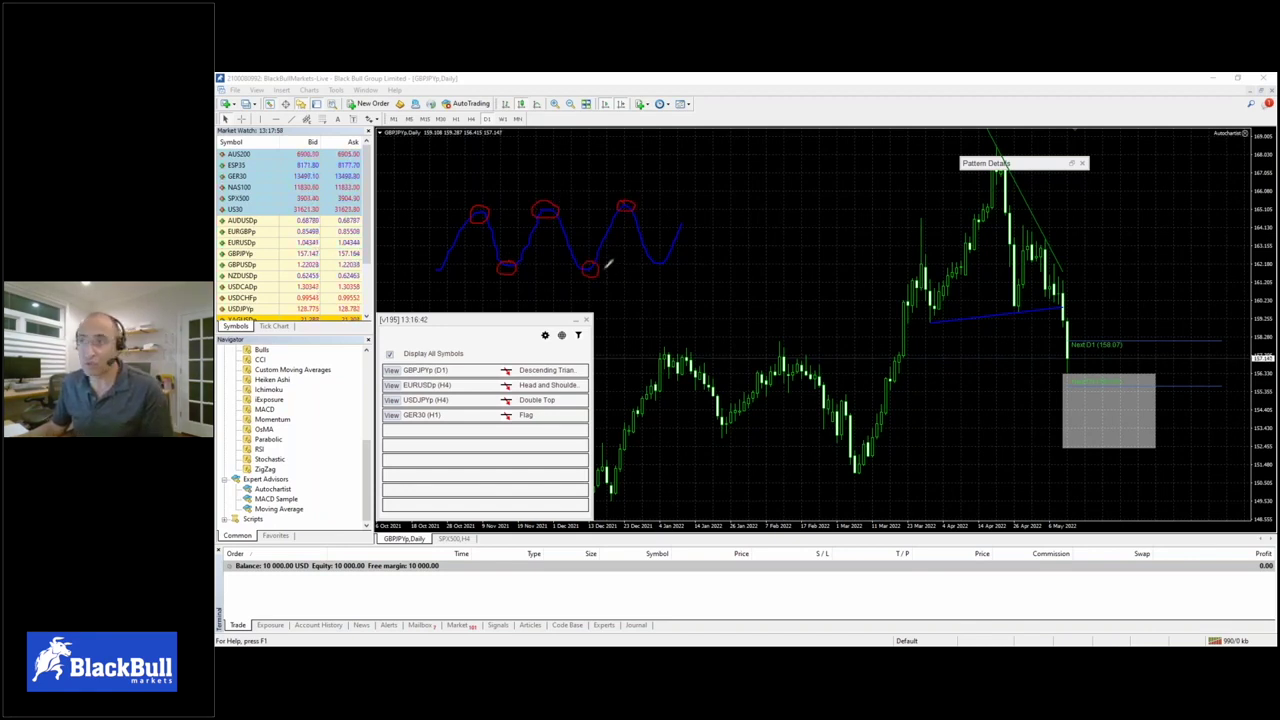
pyautogui.moveTo(428, 208); pyautogui.dragTo(728, 202)
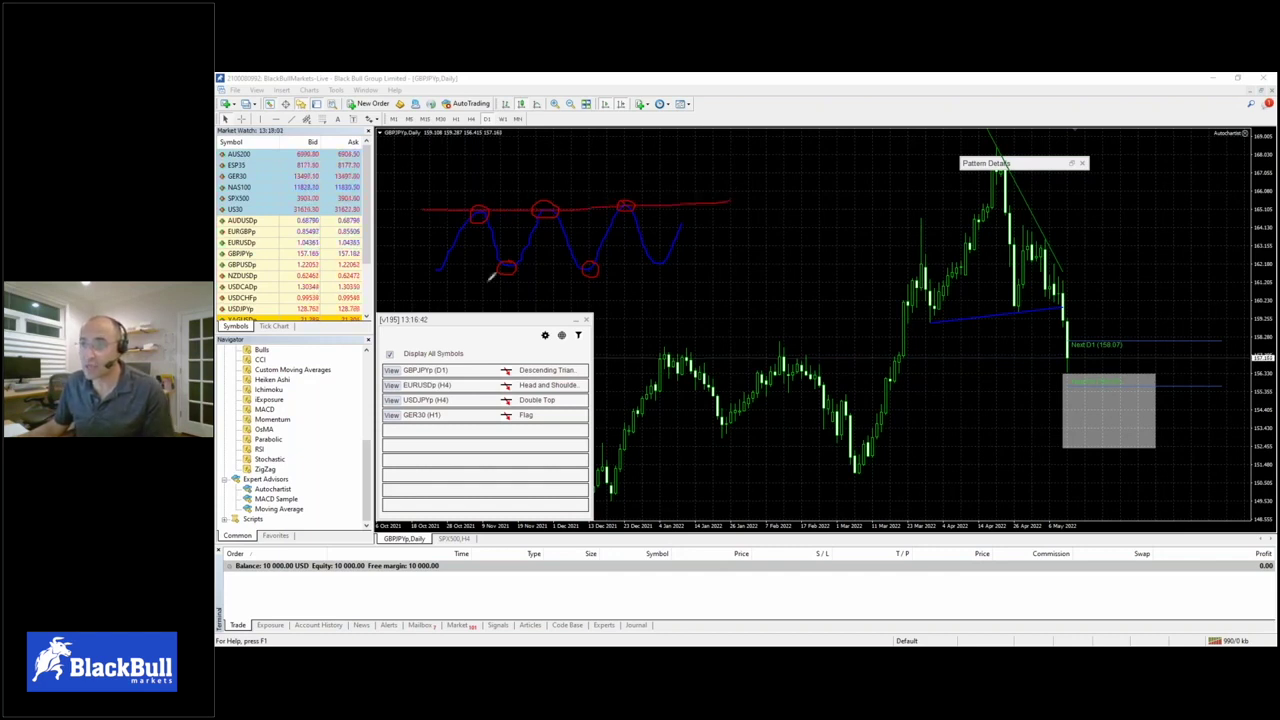
pyautogui.moveTo(423, 272); pyautogui.dragTo(726, 252)
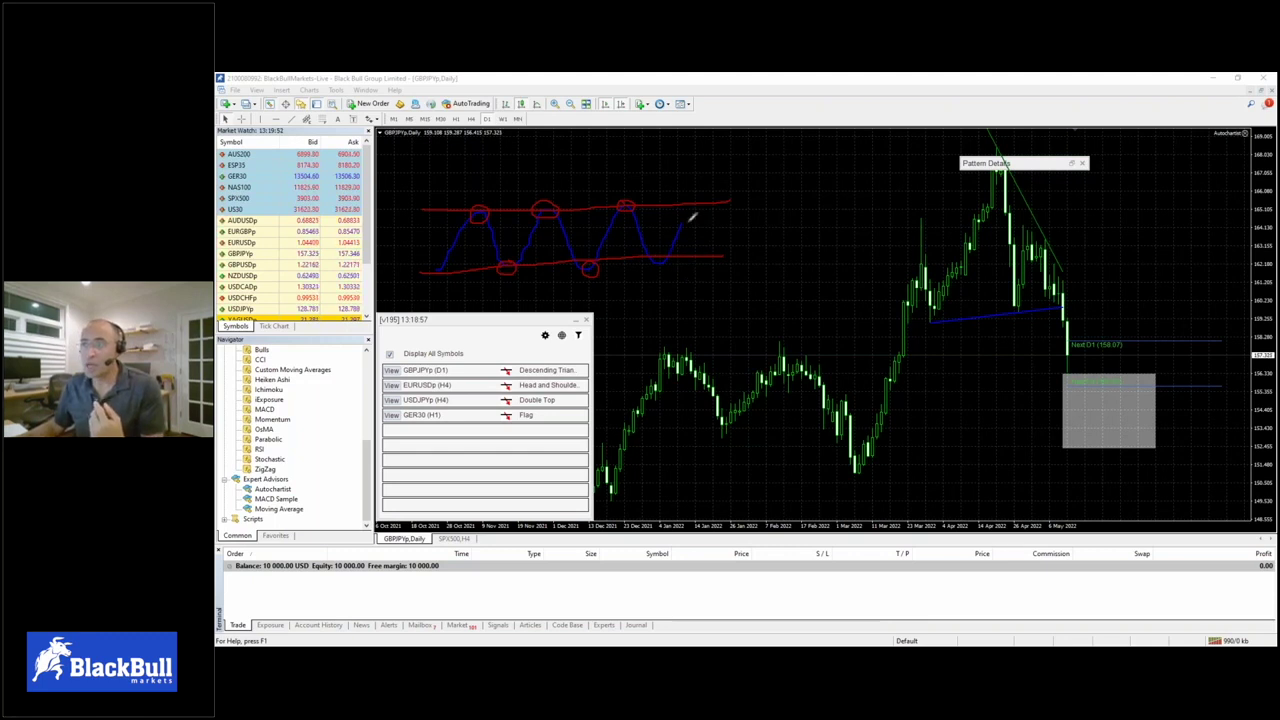
# Mark the channel's right ends in yellow and draw upward and downward yellow breakout arrows
pyautogui.moveTo(688, 205); pyautogui.dragTo(705, 205)
pyautogui.moveTo(688, 256); pyautogui.dragTo(705, 256)
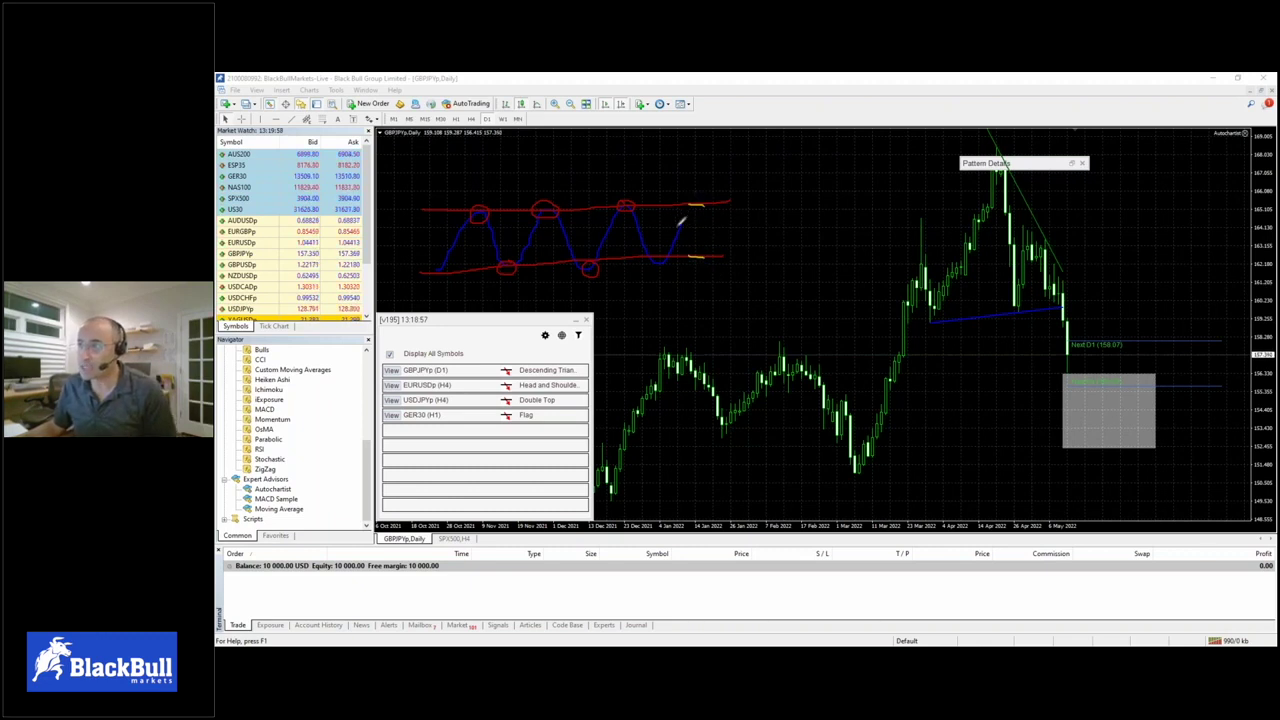
pyautogui.moveTo(686, 221); pyautogui.dragTo(710, 182)
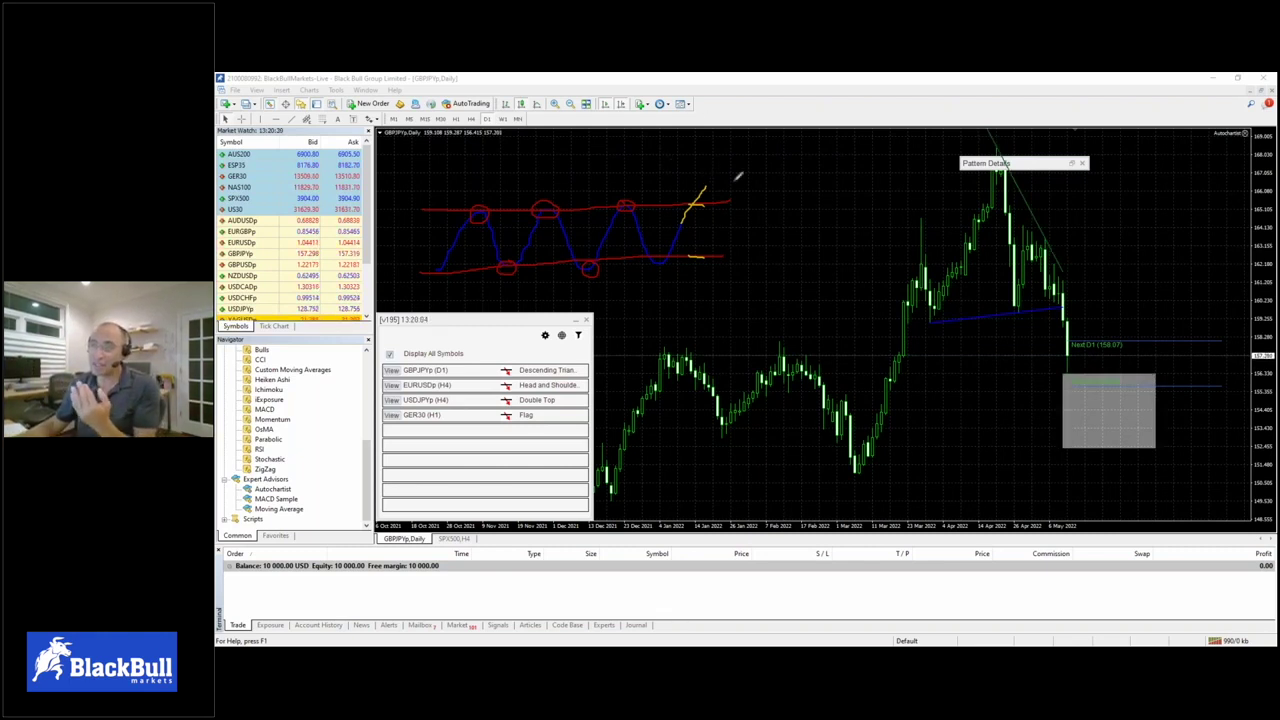
pyautogui.moveTo(720, 165)
pyautogui.mouseDown()
pyautogui.moveTo(790, 78)
pyautogui.moveTo(786, 116)
pyautogui.mouseUp()
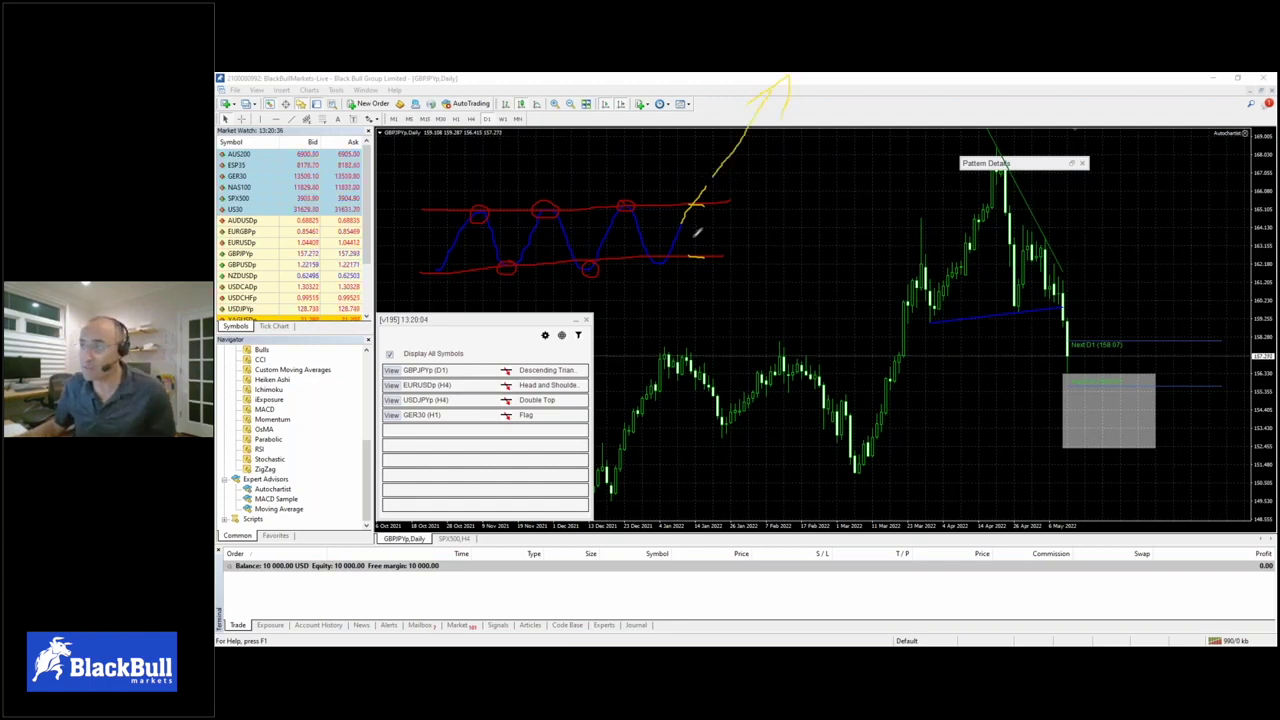
pyautogui.moveTo(688, 234); pyautogui.dragTo(695, 255)
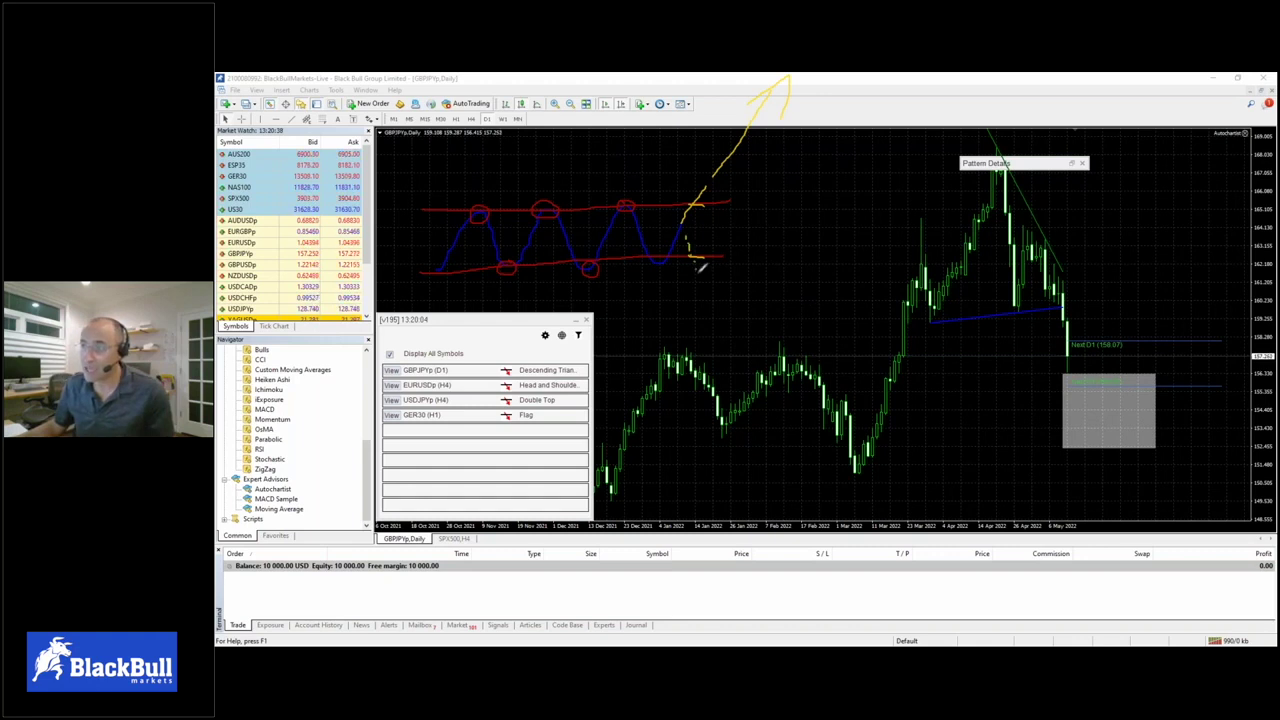
pyautogui.moveTo(705, 270)
pyautogui.mouseDown()
pyautogui.moveTo(803, 460)
pyautogui.moveTo(773, 437)
pyautogui.mouseUp()
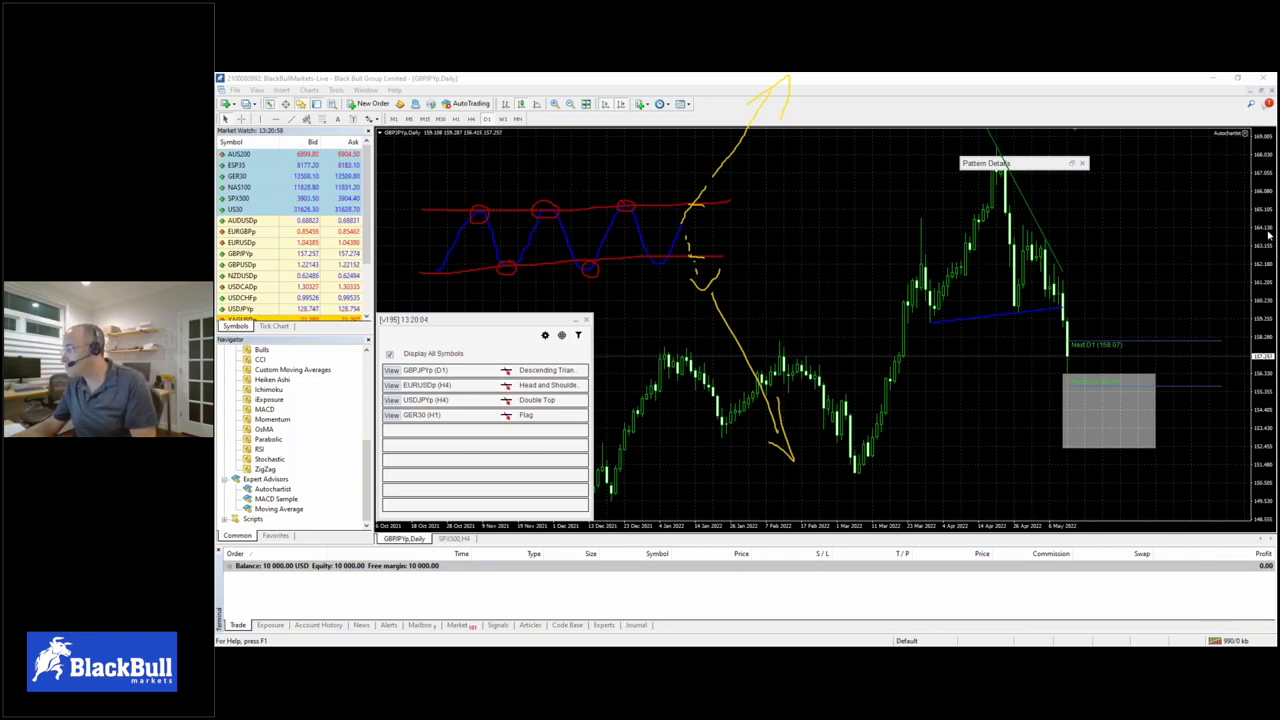
# Erase all freehand sketches with Escape and return focus to the MetaTrader terminal
pyautogui.press('Escape')
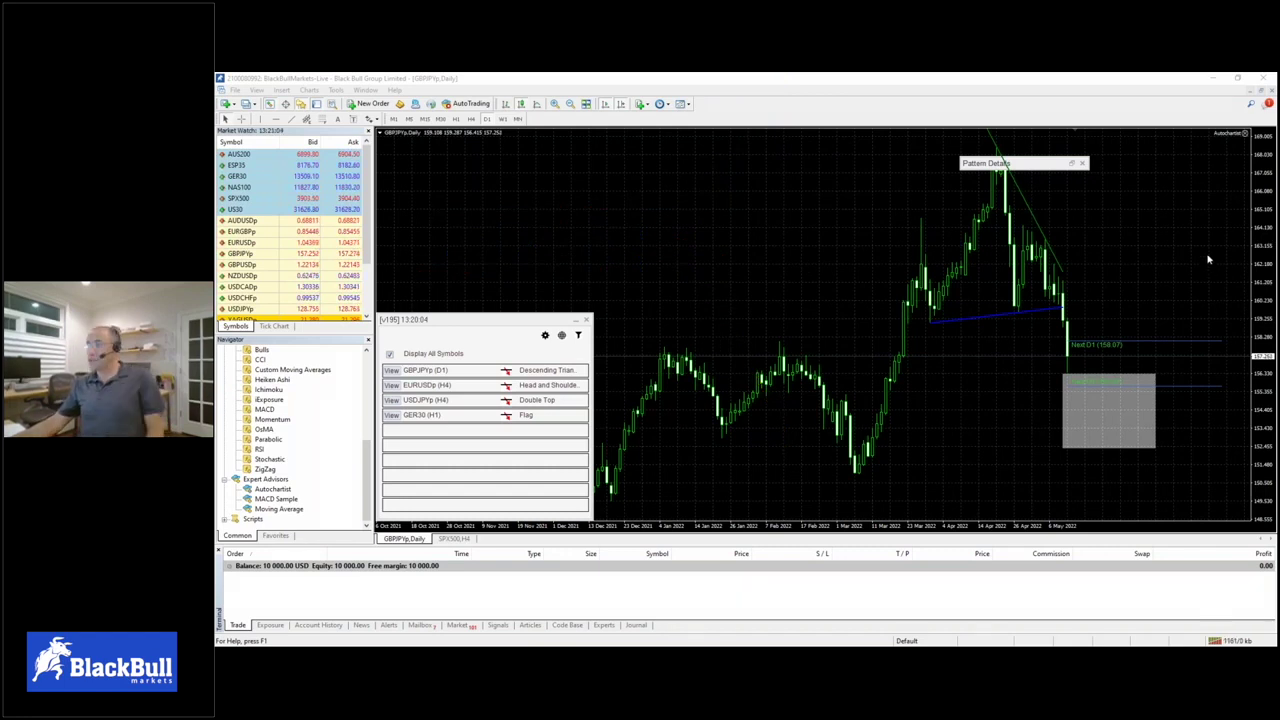
pyautogui.click(913, 77)
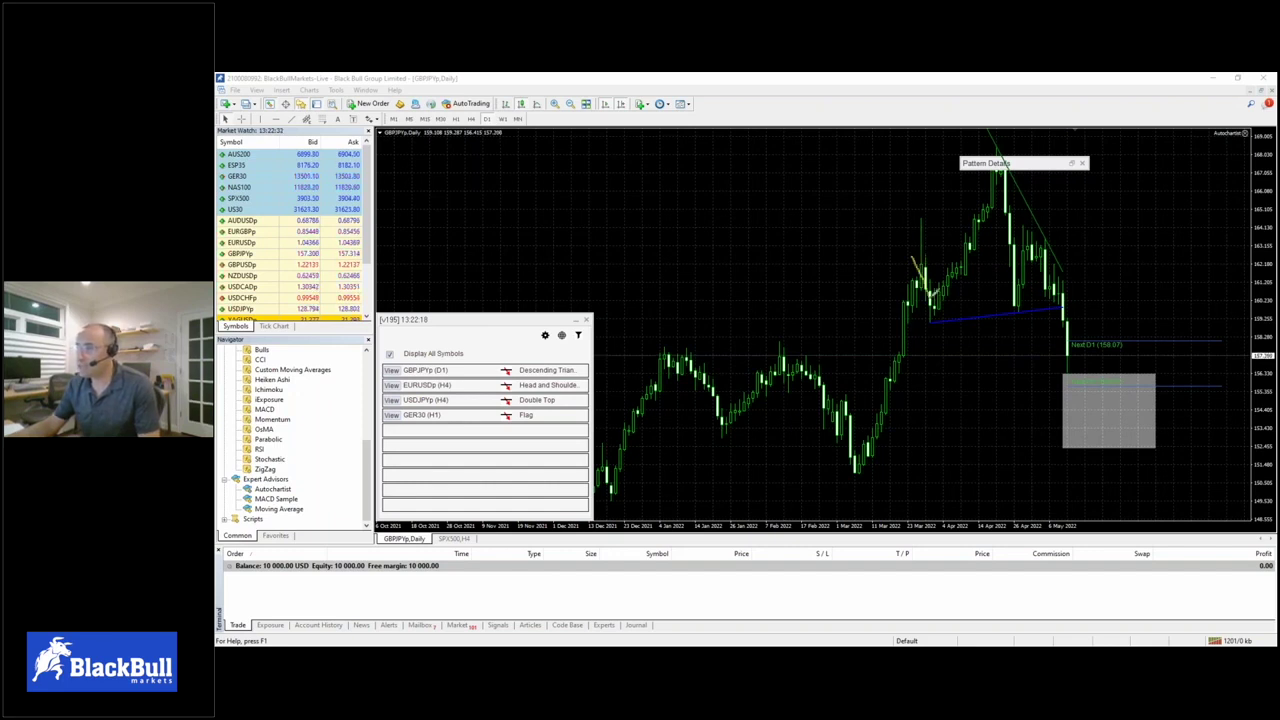
pyautogui.moveTo(930, 303); pyautogui.dragTo(958, 276)
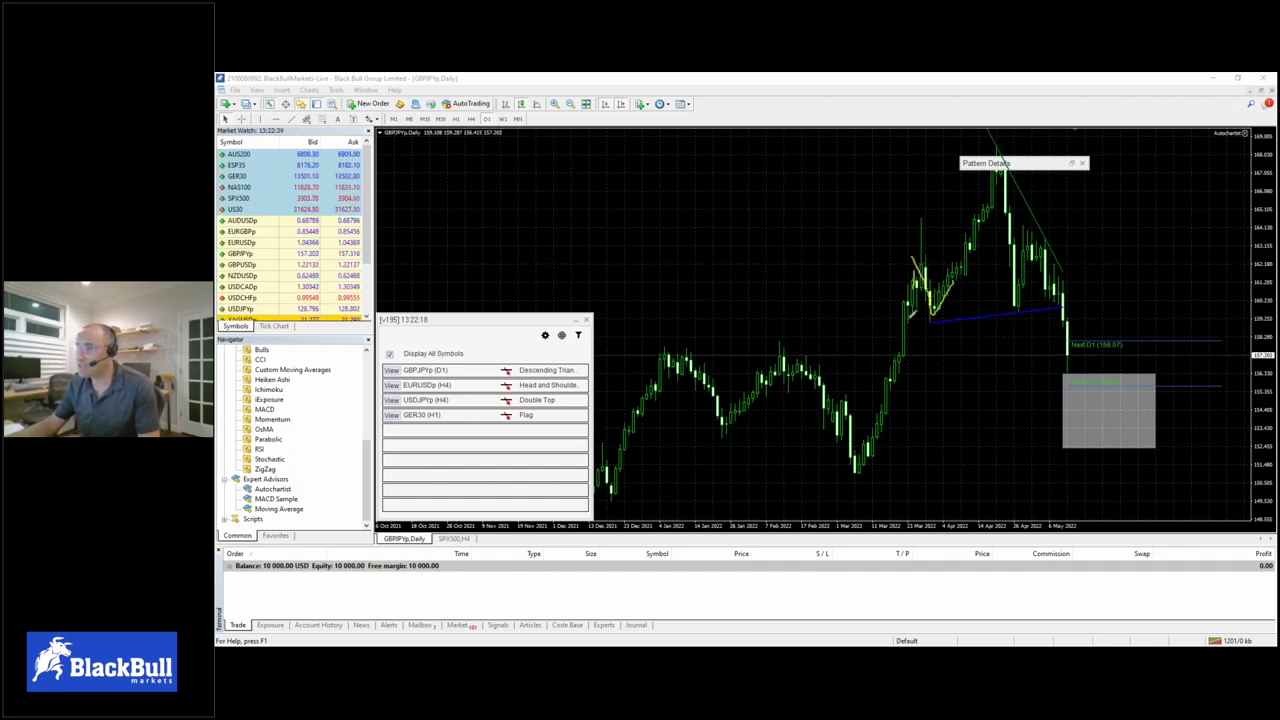
pyautogui.moveTo(912, 312); pyautogui.dragTo(862, 470)
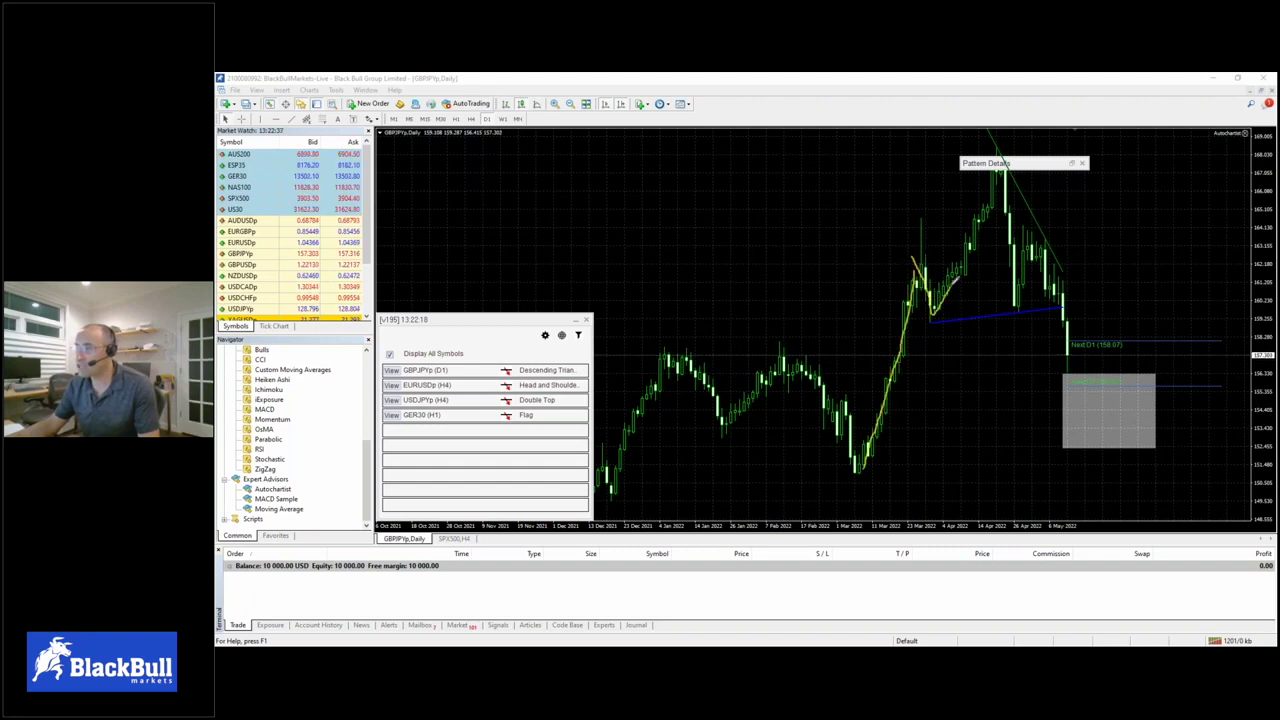
pyautogui.moveTo(952, 285); pyautogui.dragTo(1001, 172)
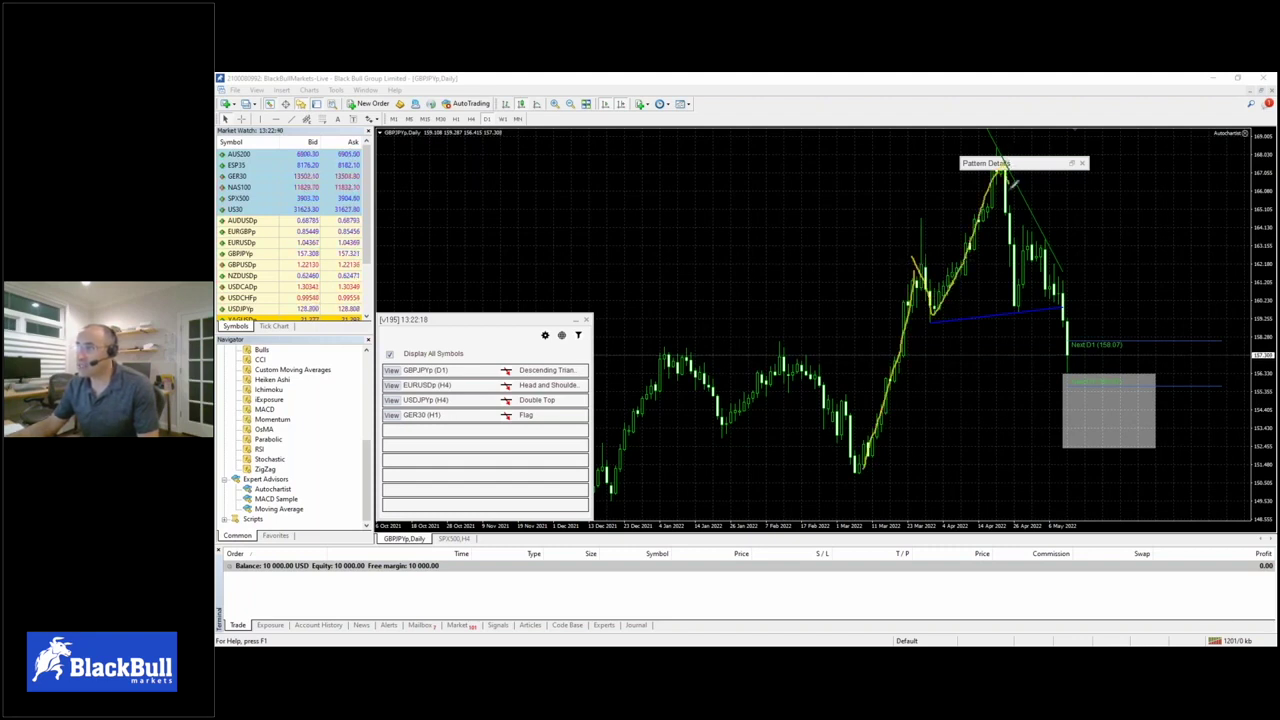
pyautogui.moveTo(1015, 210)
pyautogui.mouseDown()
pyautogui.moveTo(1008, 276)
pyautogui.moveTo(1022, 306)
pyautogui.moveTo(1051, 241)
pyautogui.moveTo(1062, 318)
pyautogui.moveTo(1072, 308)
pyautogui.mouseUp()
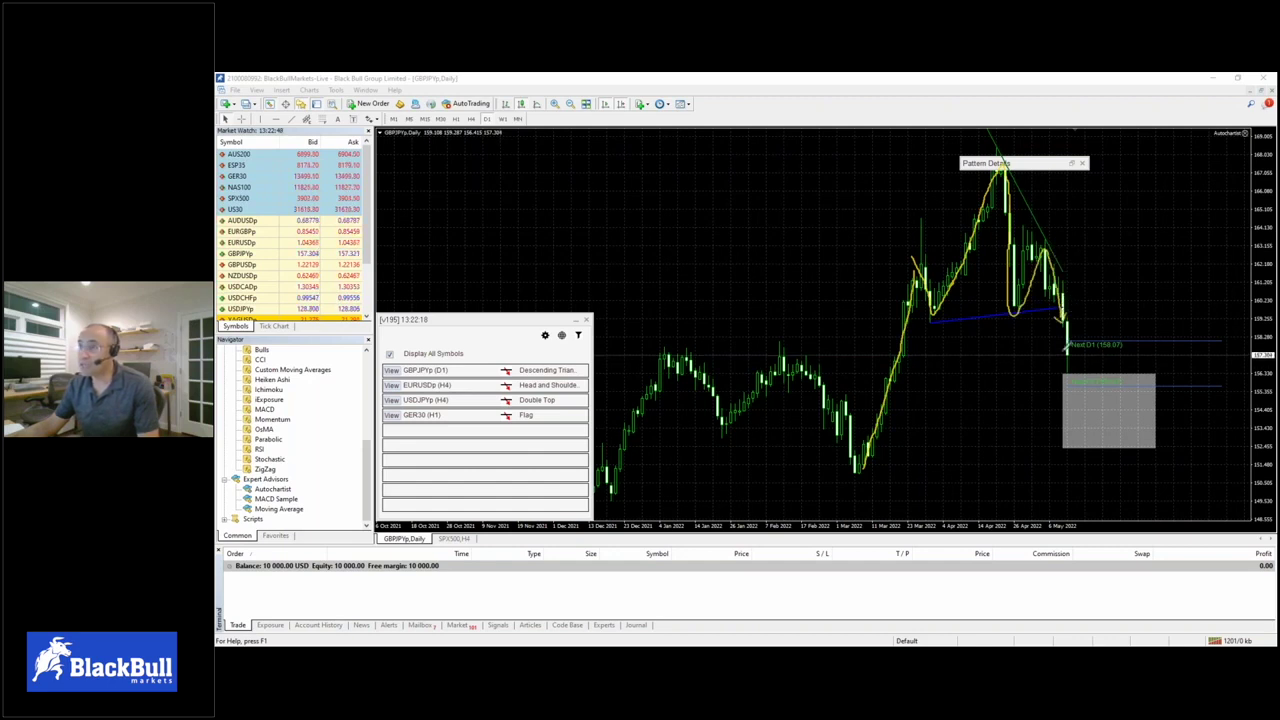